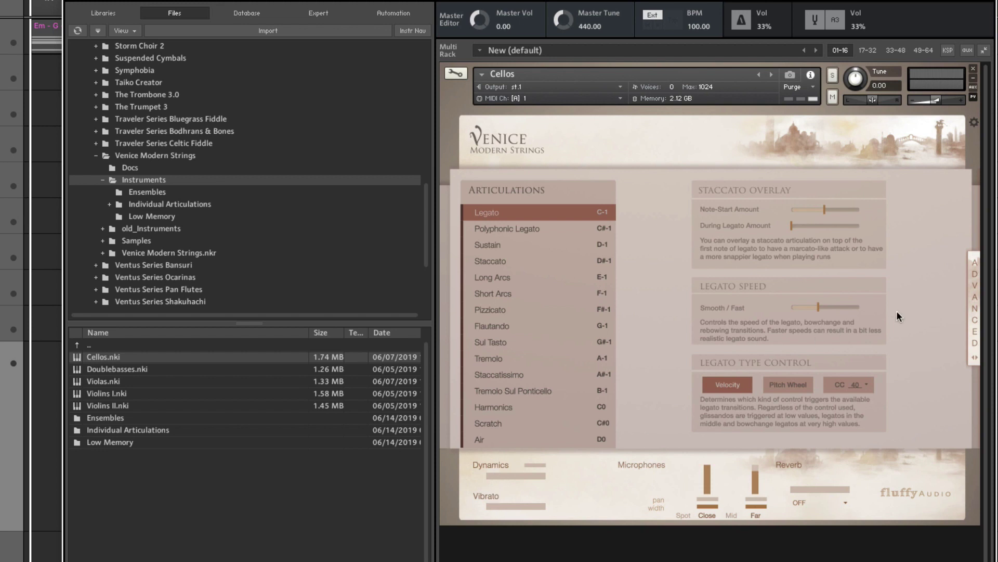
left_click(975, 312)
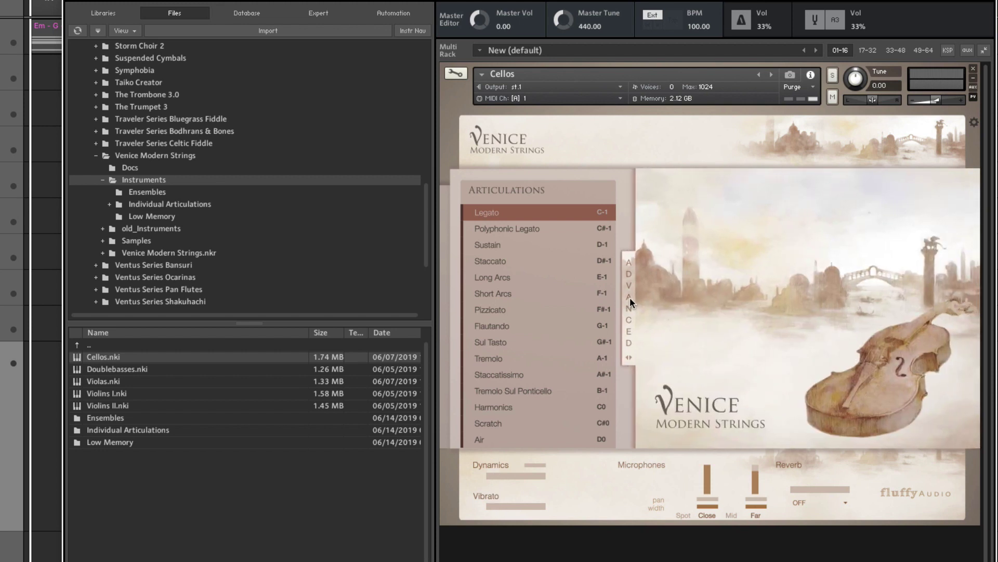
left_click(629, 297)
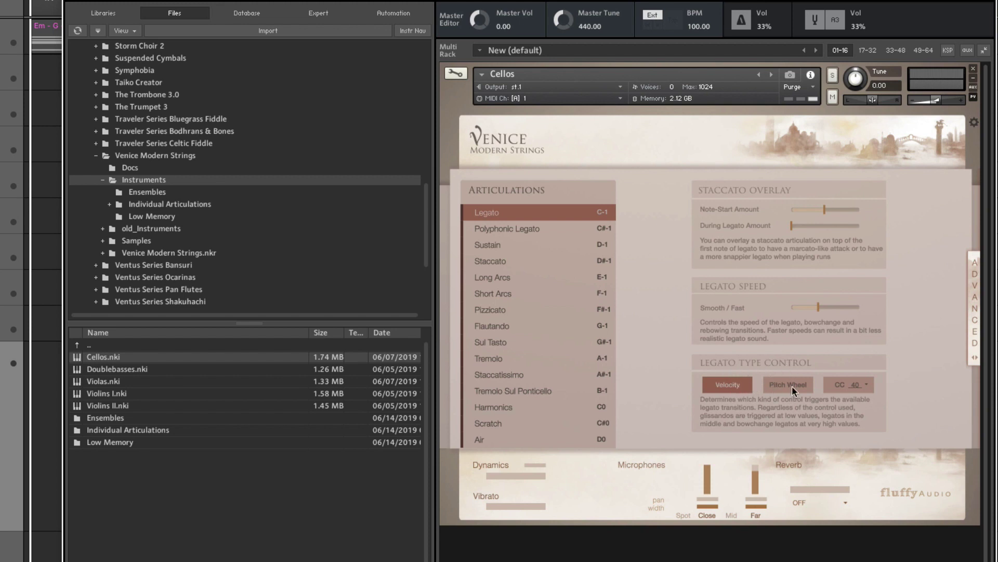
left_click(859, 385)
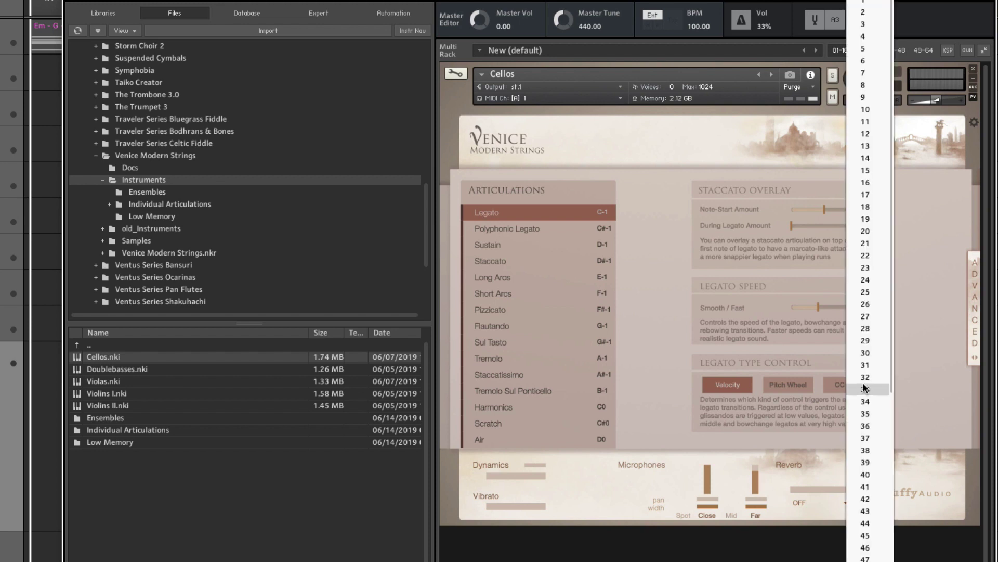
left_click(794, 339)
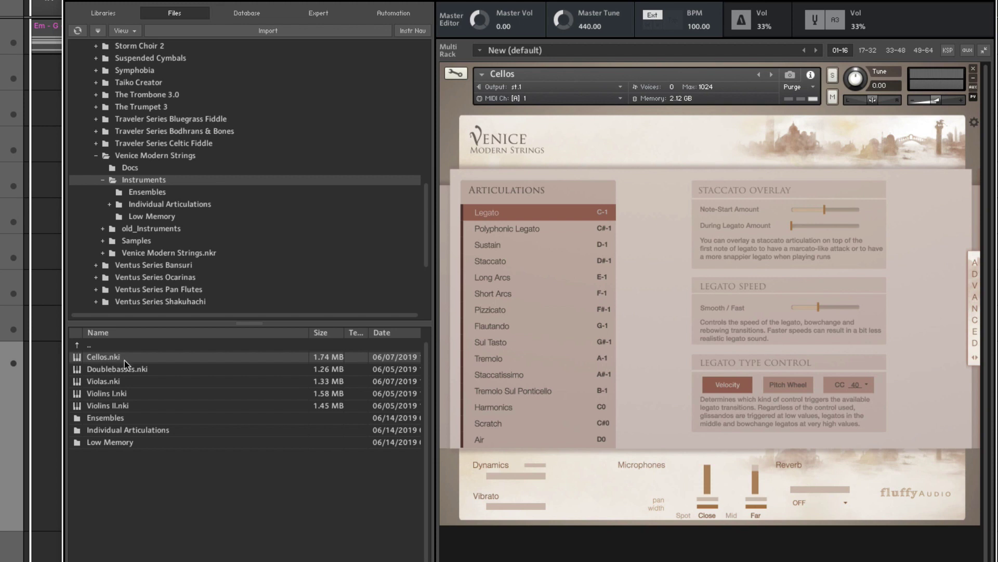
Browse to Individual Articulations > Violins I and drag Violins I - Flautando onto the Cellos instrument.
double_click(117, 416)
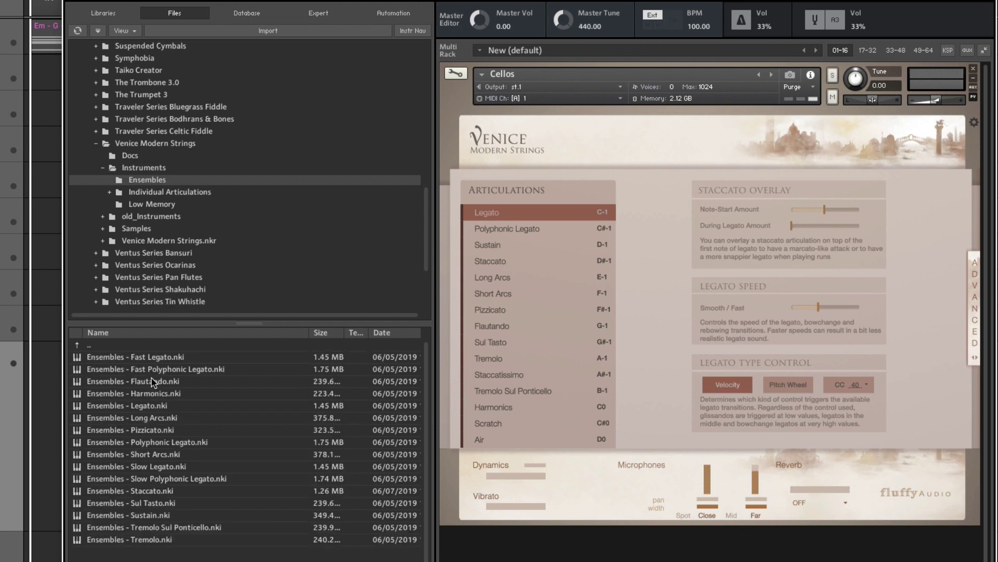
double_click(111, 343)
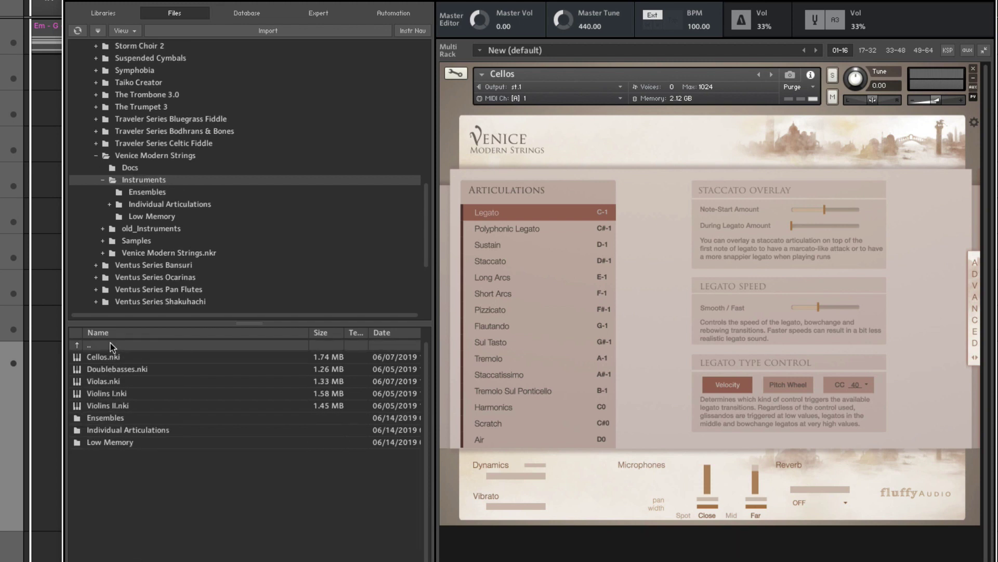
double_click(143, 430)
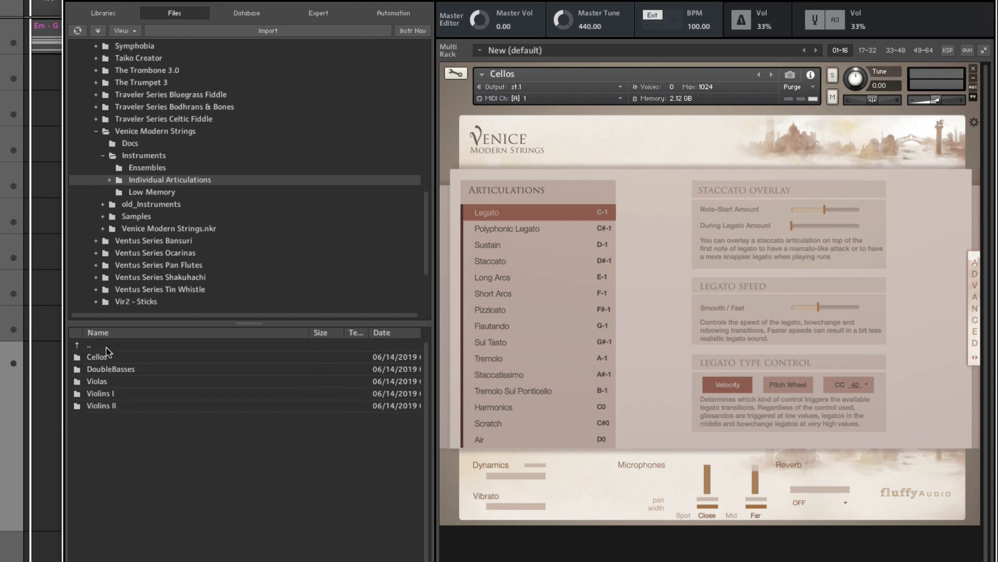
double_click(109, 394)
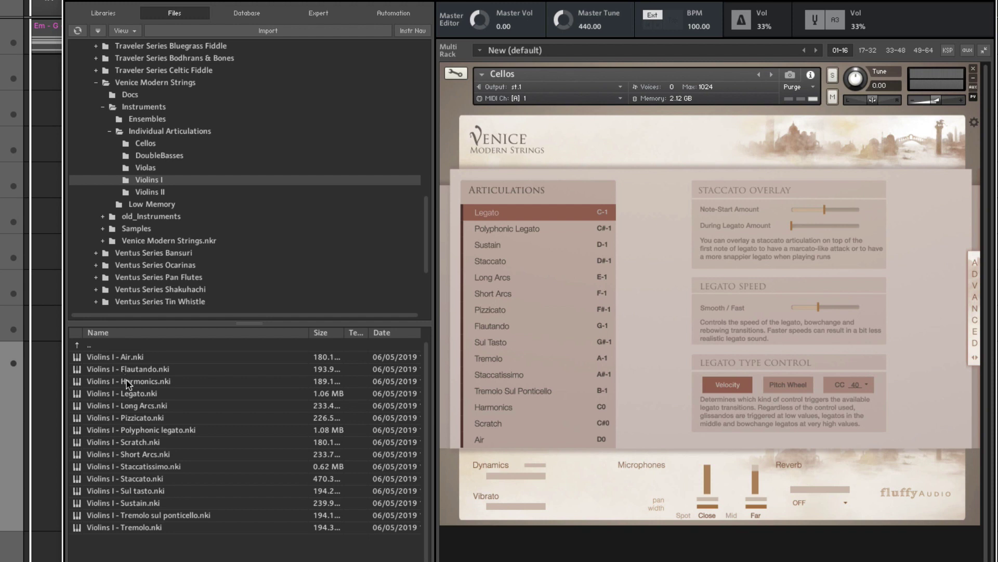
left_click_drag(134, 369, 573, 307)
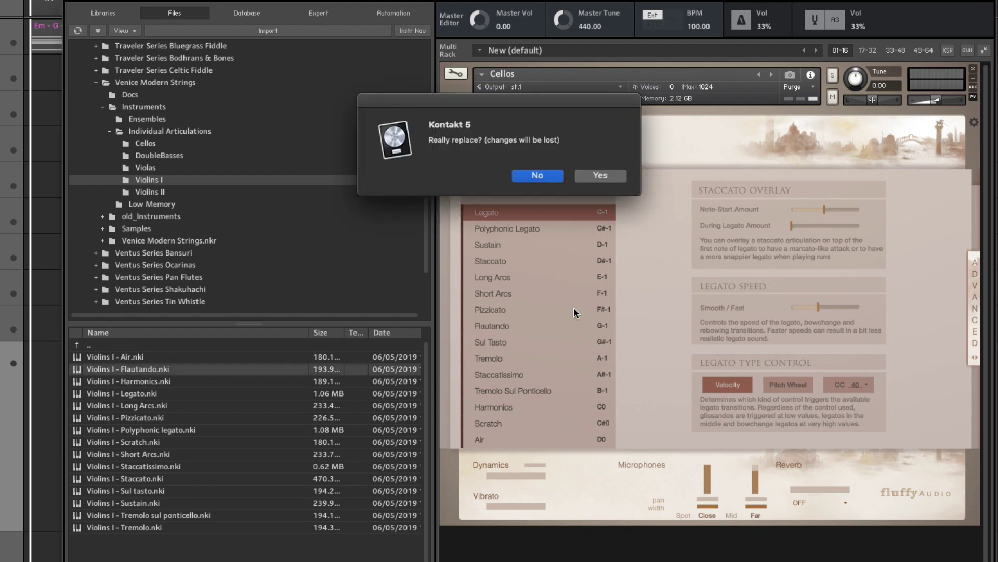
Confirm replacing the Cellos with Violins I - Flautando, then list the Low Memory legato patches.
left_click(603, 177)
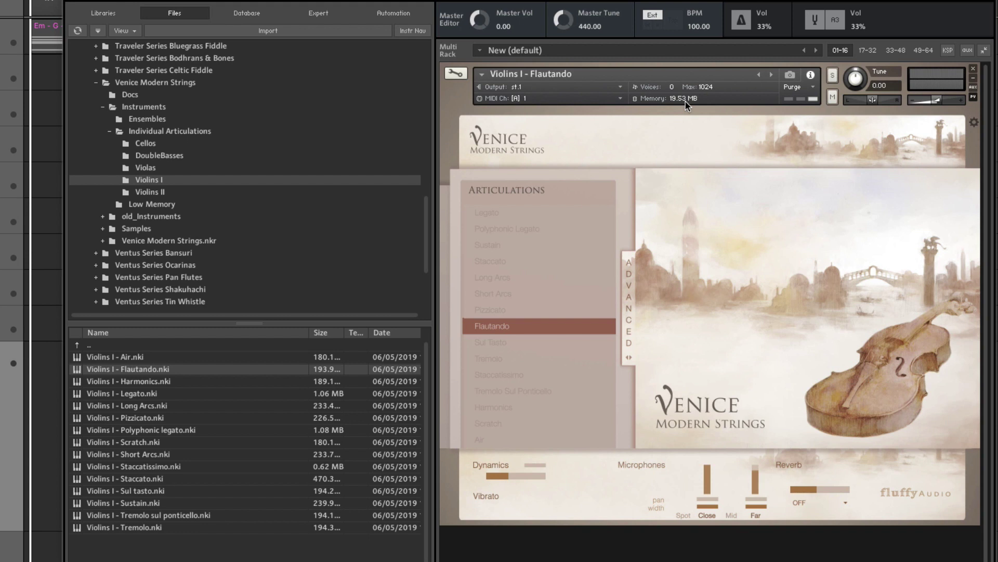
double_click(118, 347)
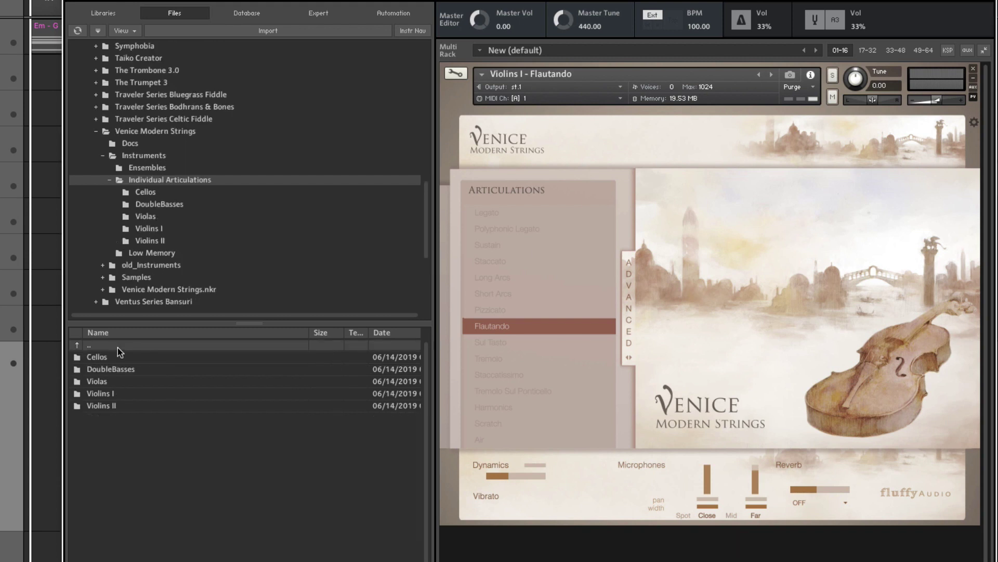
double_click(118, 347)
double_click(131, 447)
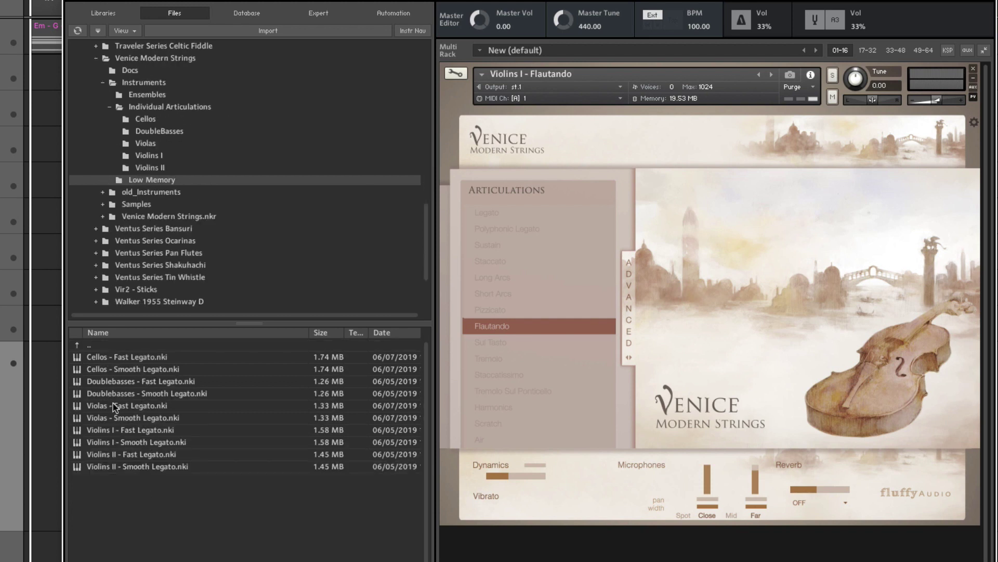
Go up from Low Memory to the Instruments folder listing the Cellos, Violas and Violins patches.
double_click(108, 340)
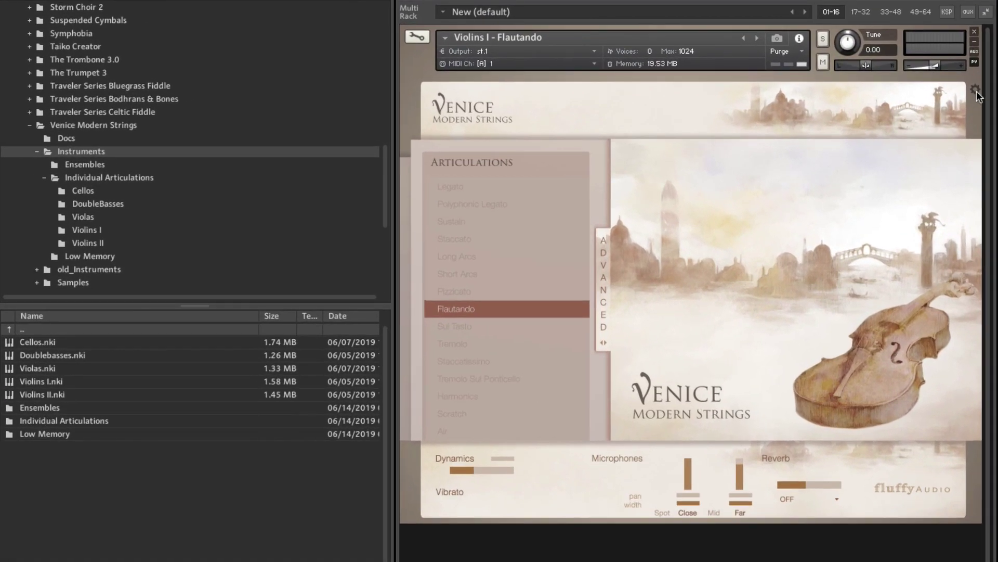
Show the instrument settings, then swap Violins I - Flautando for the full Cellos.nki patch.
left_click(943, 96)
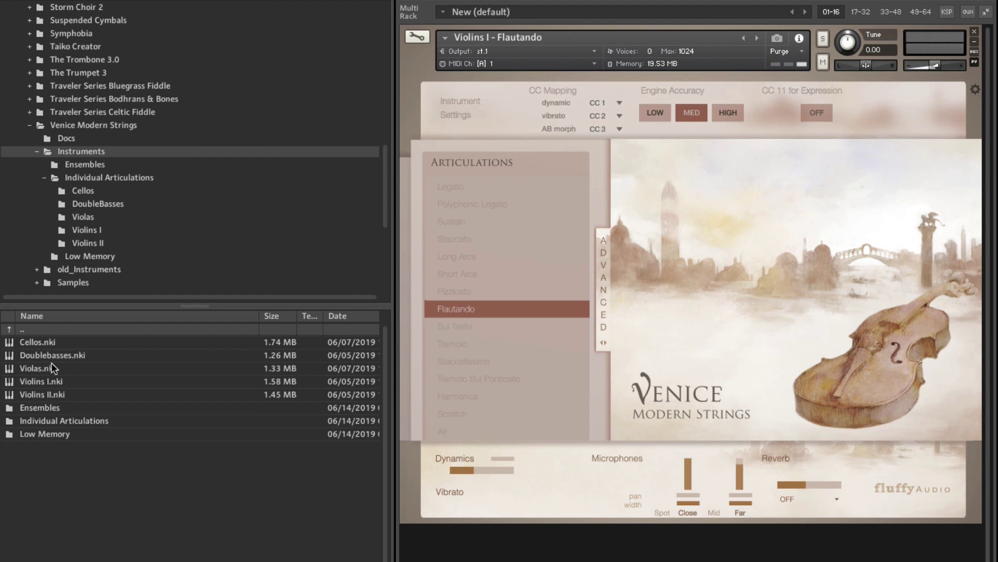
left_click(43, 340)
left_click_drag(43, 341, 884, 318)
left_click(547, 139)
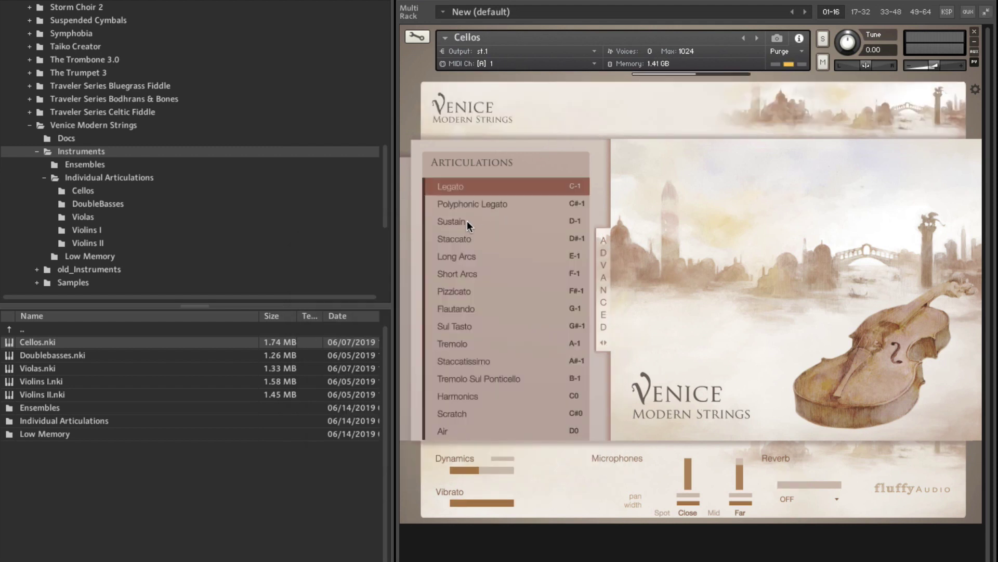
Audition the Cellos articulations (Staccato, Legato, Long Arcs, Pizzicato) and settle on Sustain with advanced options shown.
left_click(467, 221)
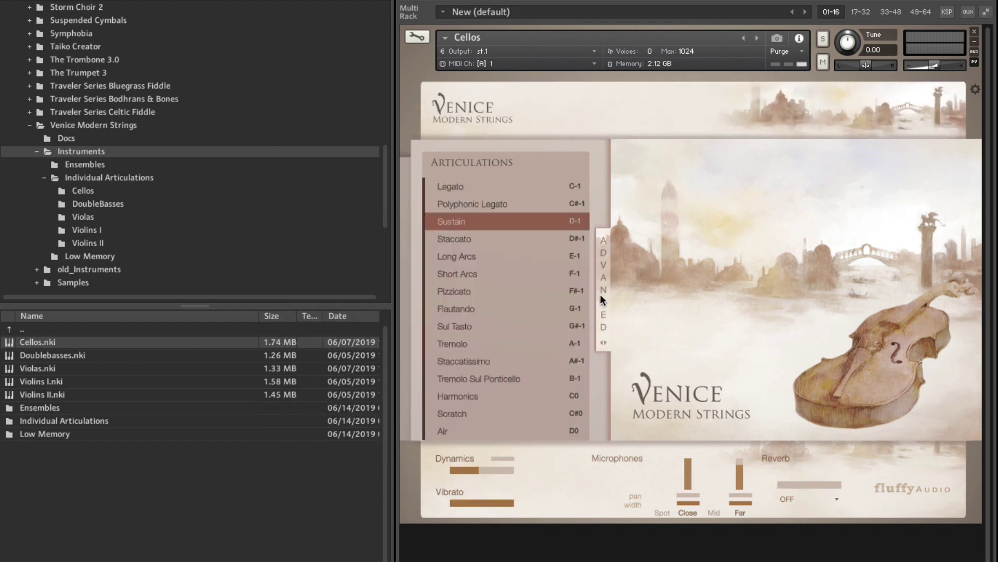
left_click(603, 298)
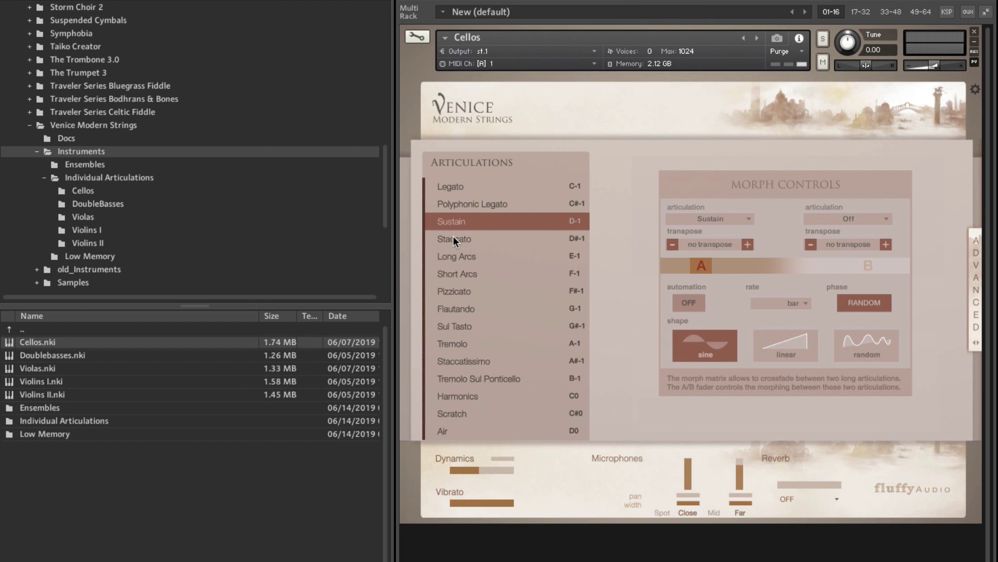
left_click(454, 239)
left_click(466, 207)
left_click(467, 189)
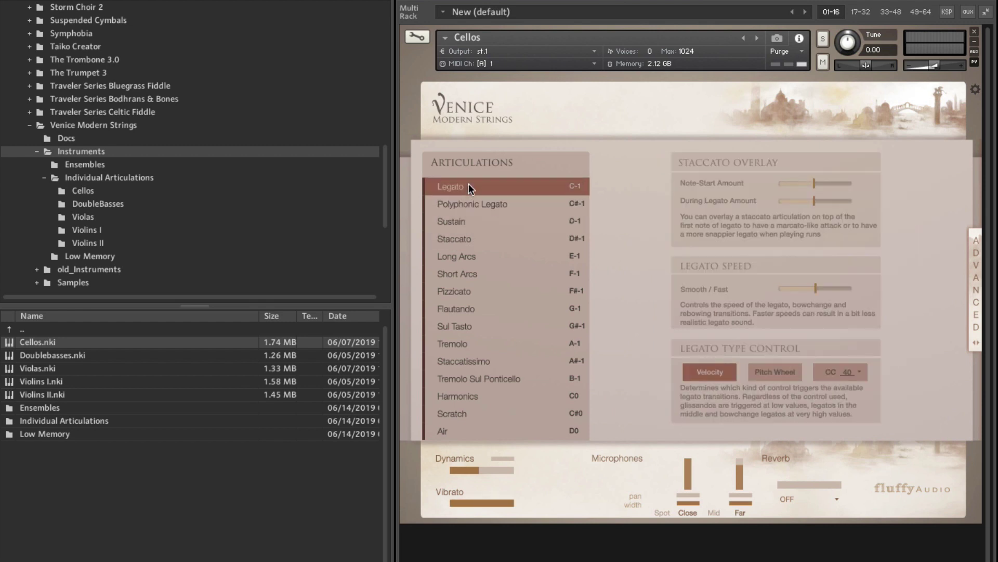
left_click(476, 263)
left_click(475, 284)
left_click(468, 221)
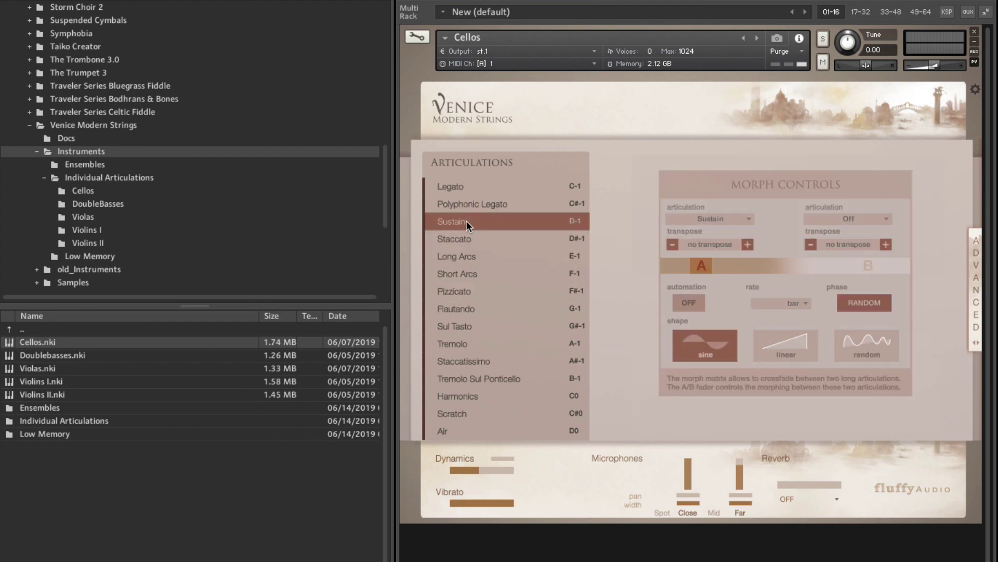
Set morph slot A to Sustain and B to Flautando, blending partway toward B.
left_click(706, 218)
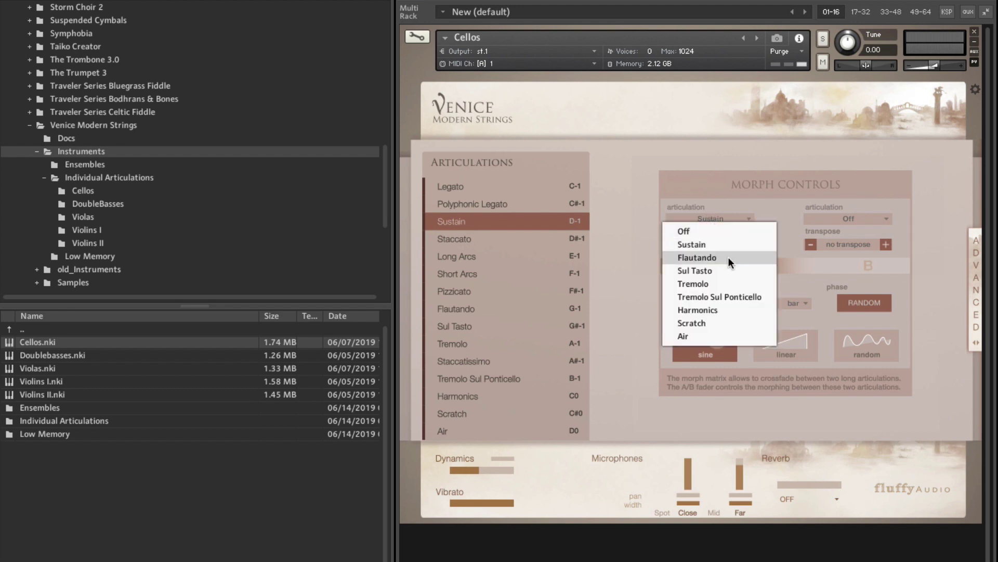
left_click(719, 247)
left_click(876, 218)
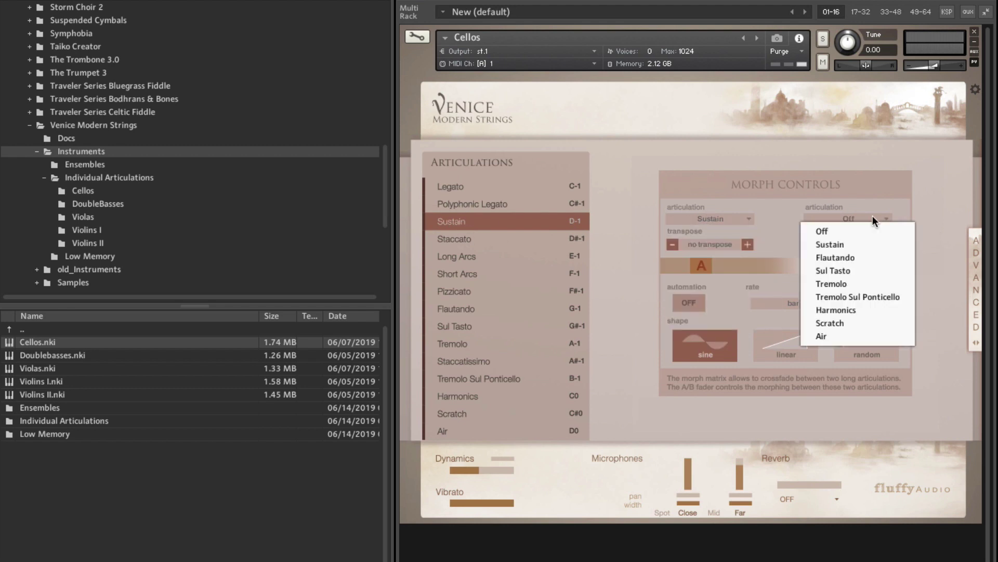
left_click(859, 254)
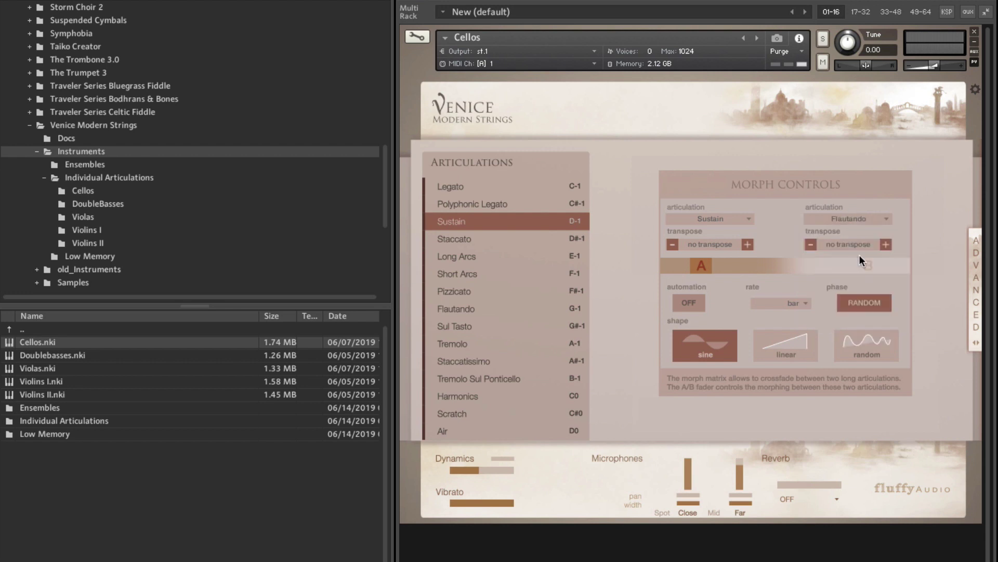
left_click_drag(713, 266, 750, 269)
Glance at instrument settings, then slide the Cellos A/B morph back toward the Sustain side.
left_click(972, 86)
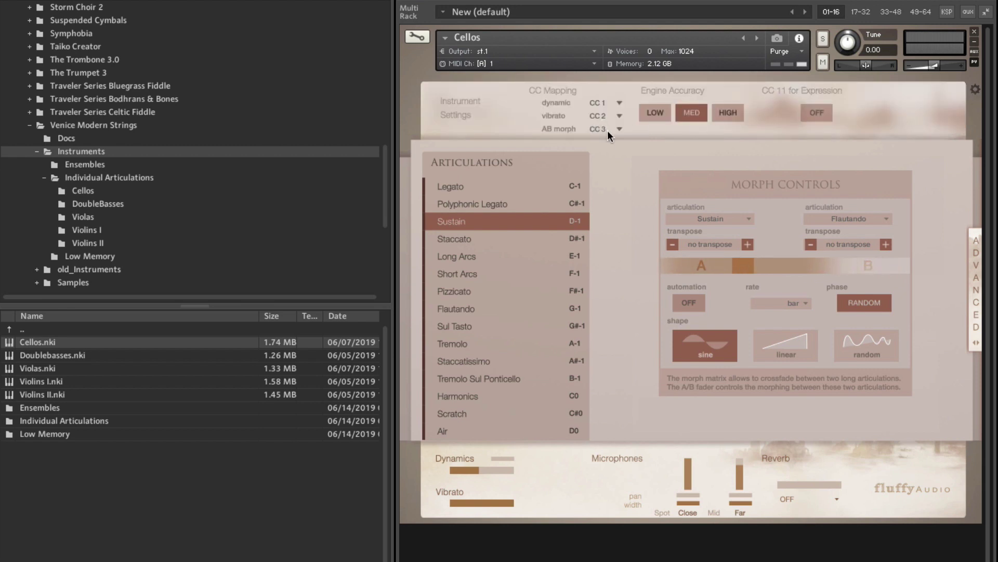
left_click(972, 91)
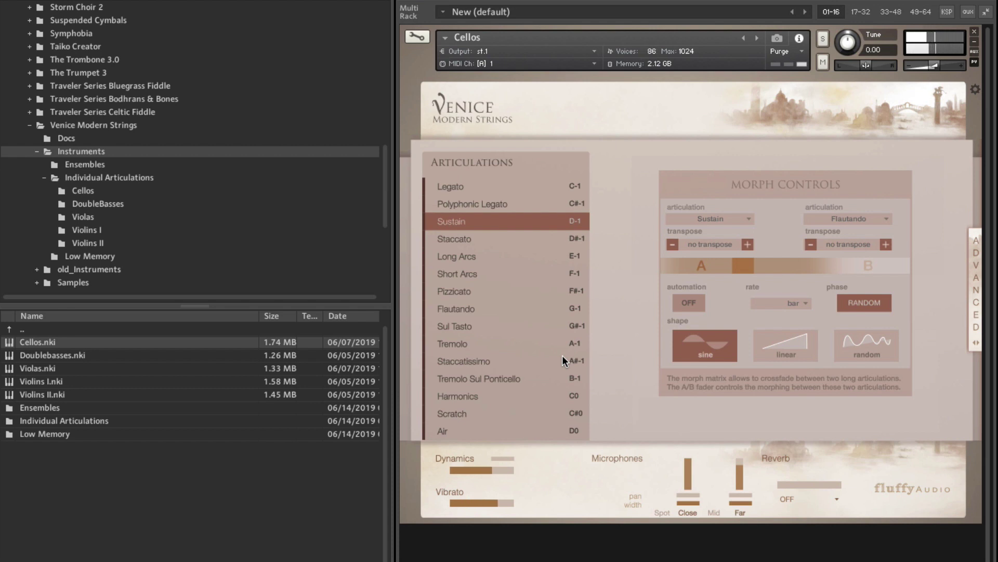
left_click_drag(742, 254, 707, 261)
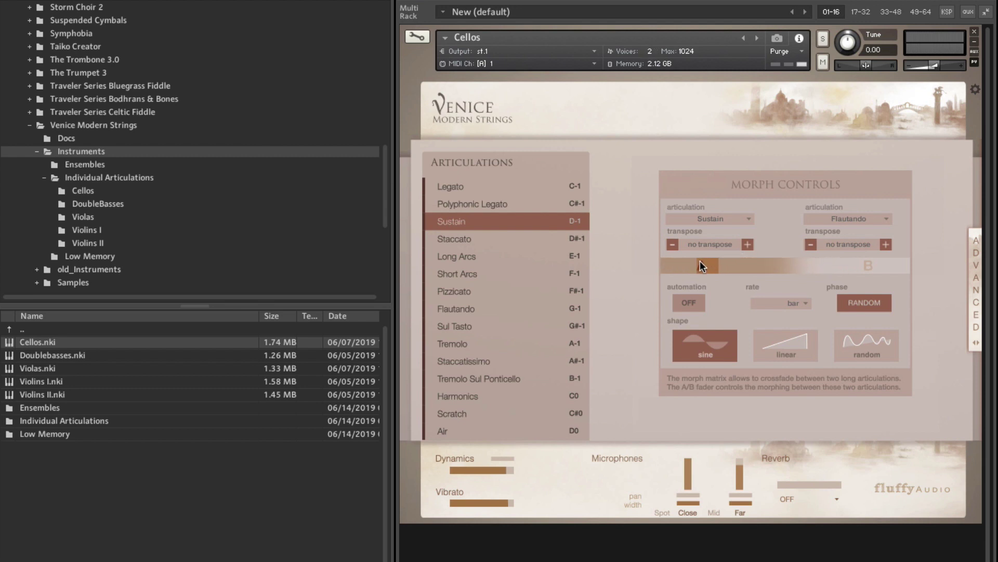
left_click_drag(687, 272, 647, 264)
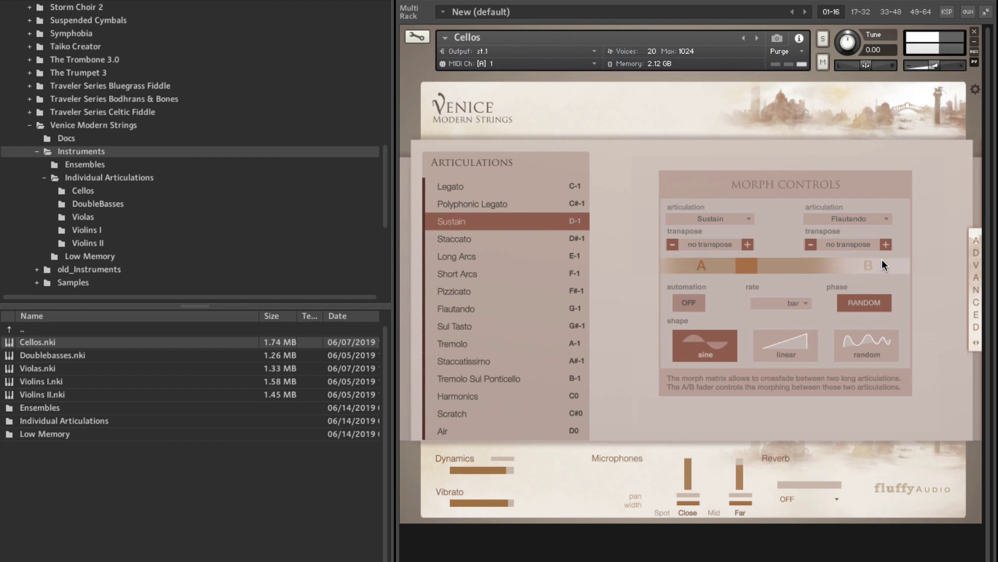
Change morph slot B from Flautando to Tremolo and close the advanced morph panel.
left_click(886, 218)
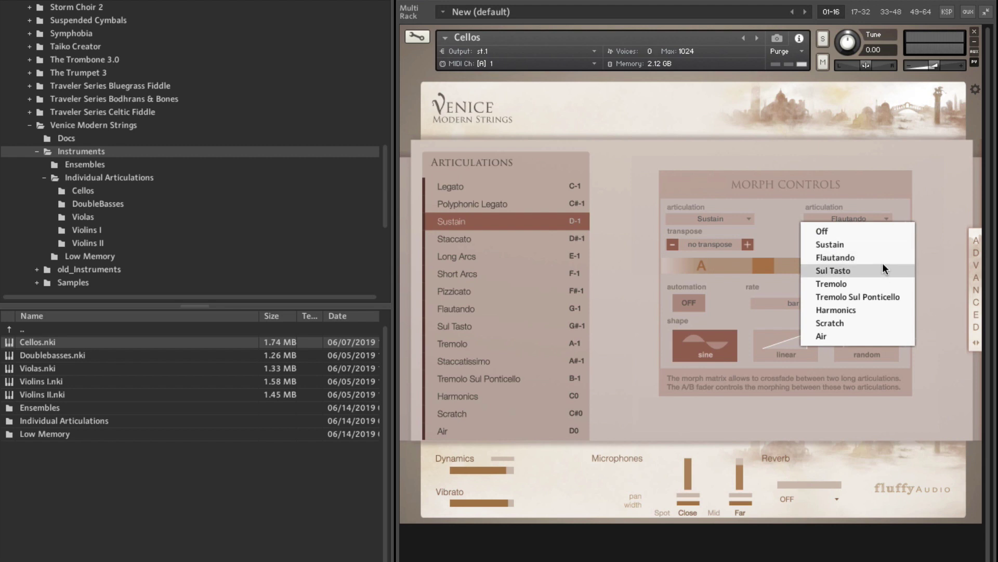
left_click(860, 284)
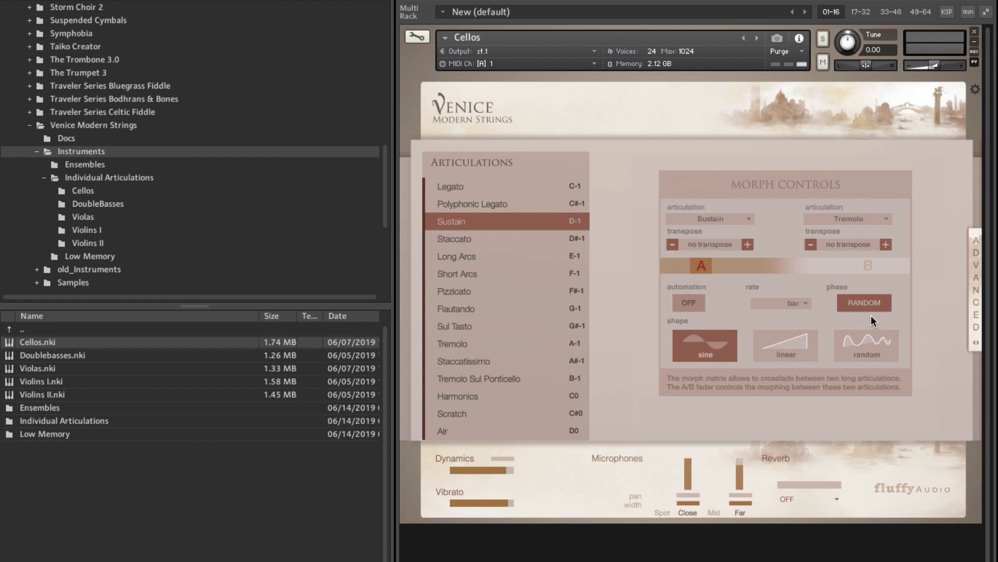
left_click(977, 292)
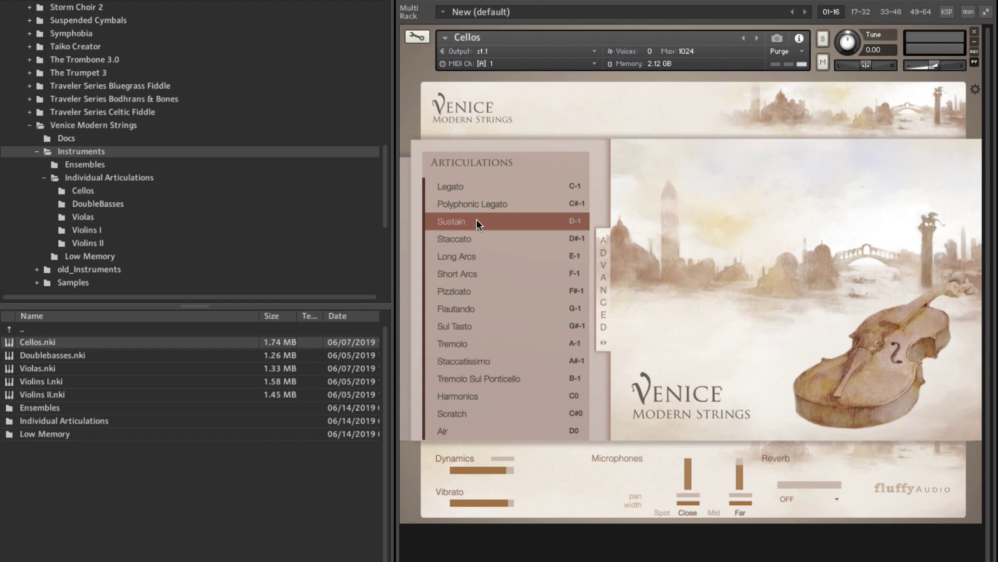
Make Staccato the active Cellos articulation and show the Medium engine accuracy and CC 11 settings.
left_click(462, 241)
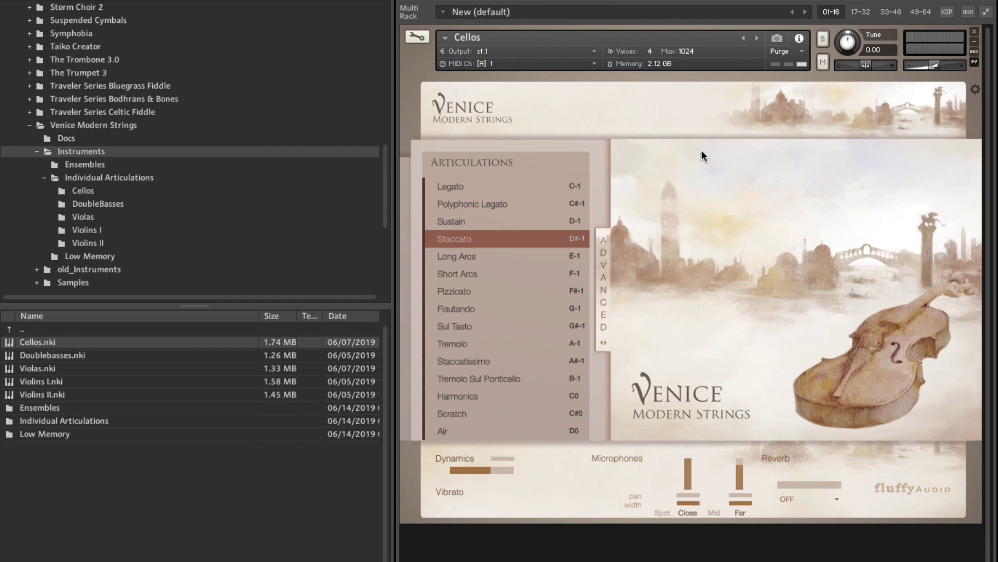
left_click(976, 89)
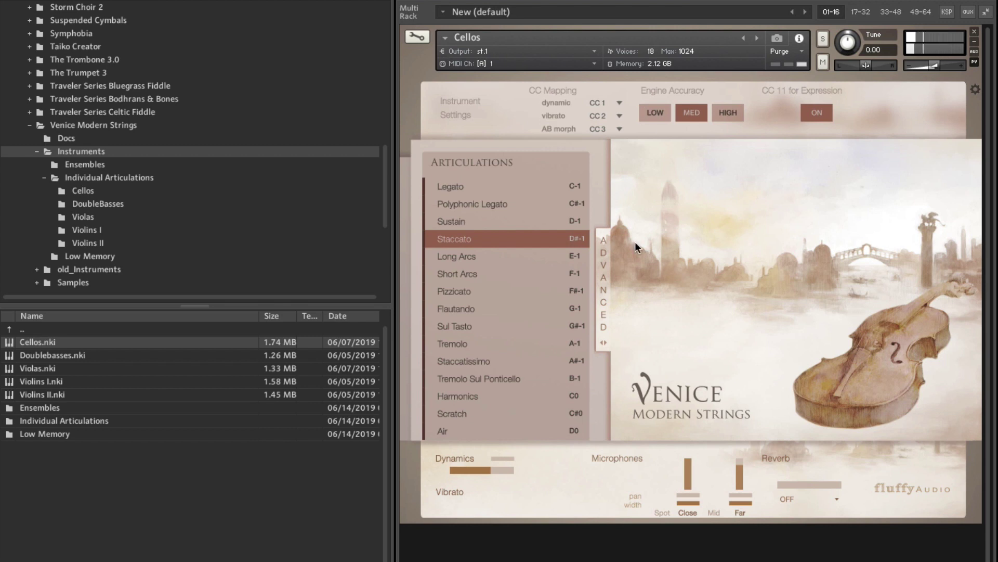
Enable the Spot mic, disable Far, and drag Ensembles - Staccato.nki onto the Cellos.
left_click(663, 509)
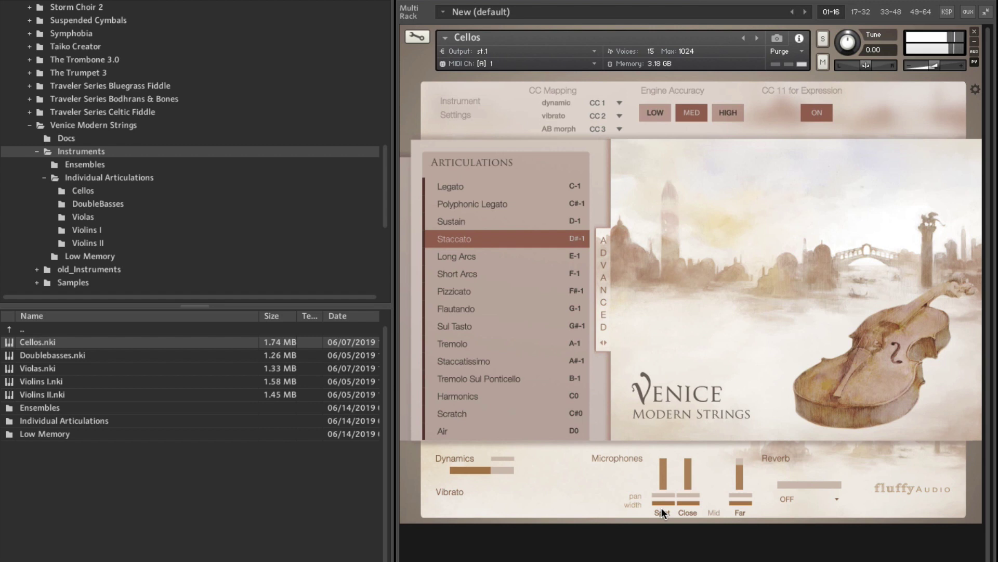
left_click(740, 512)
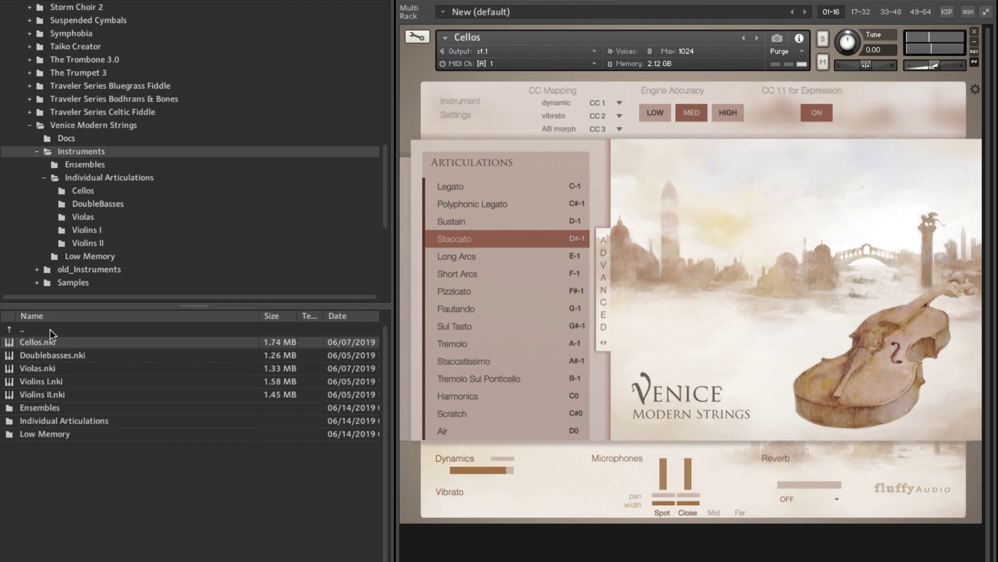
double_click(61, 408)
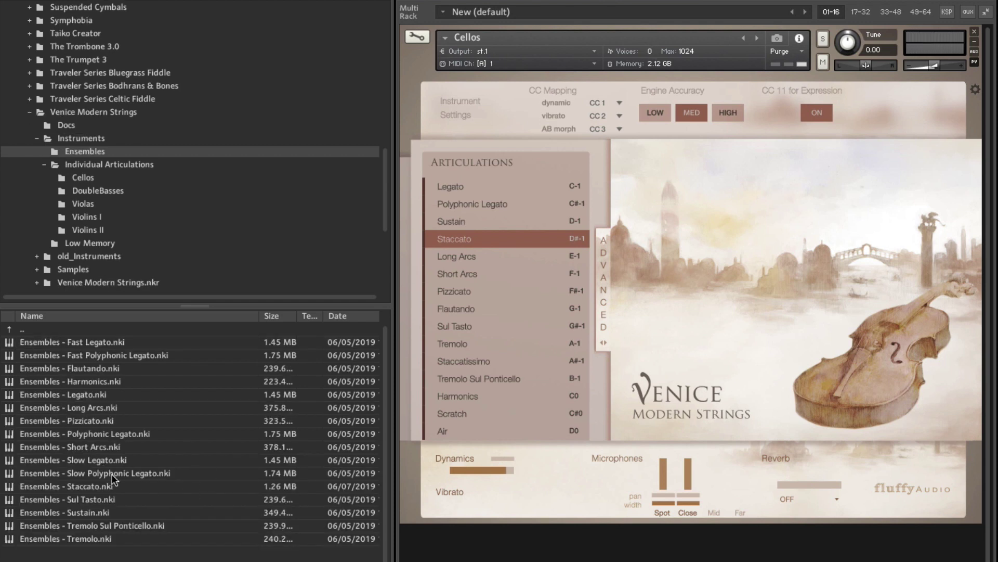
left_click_drag(76, 485, 629, 364)
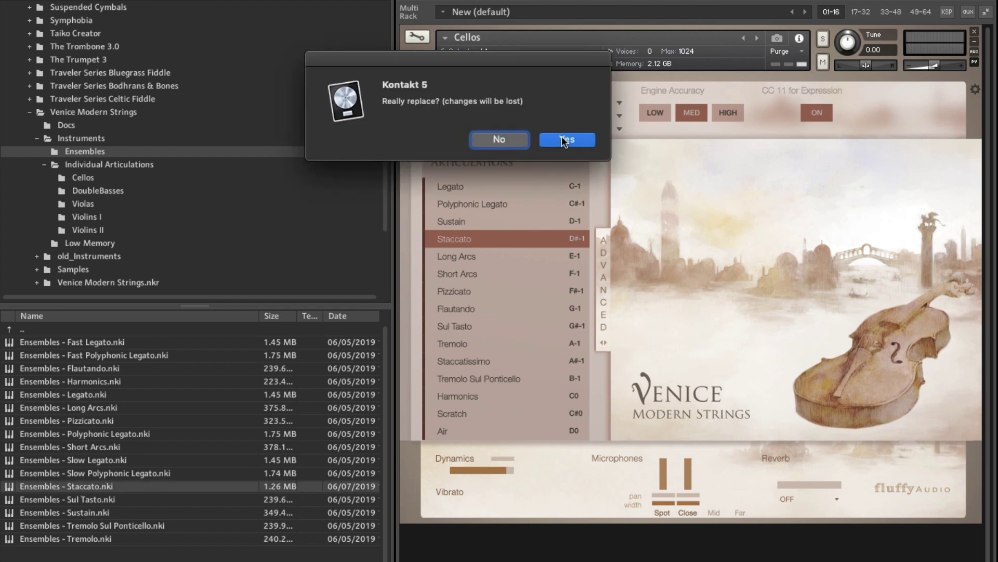
Confirm loading Ensembles - Staccato, turn Far off and compare Spot and Mid mic combinations.
key("Return")
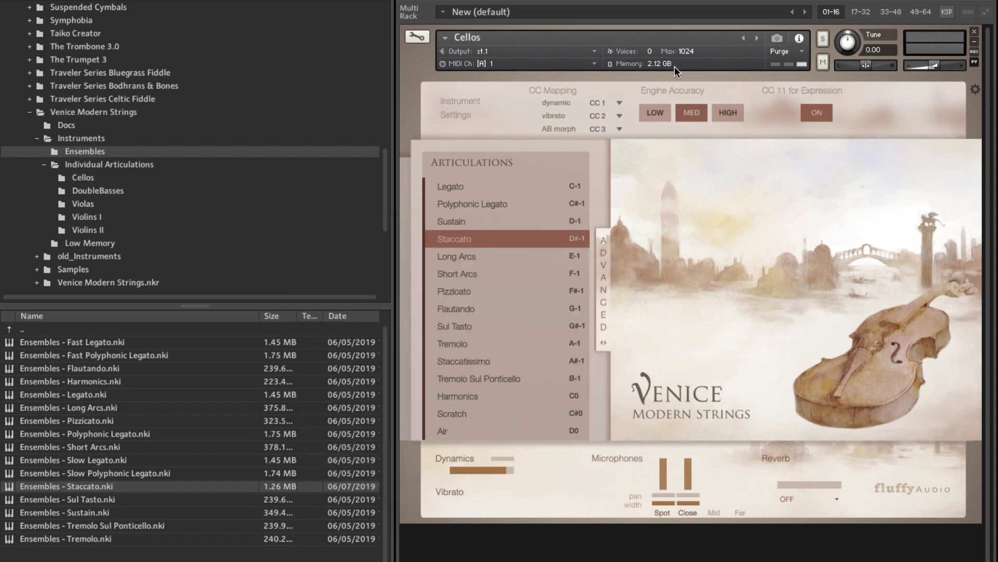
left_click(741, 512)
left_click(662, 511)
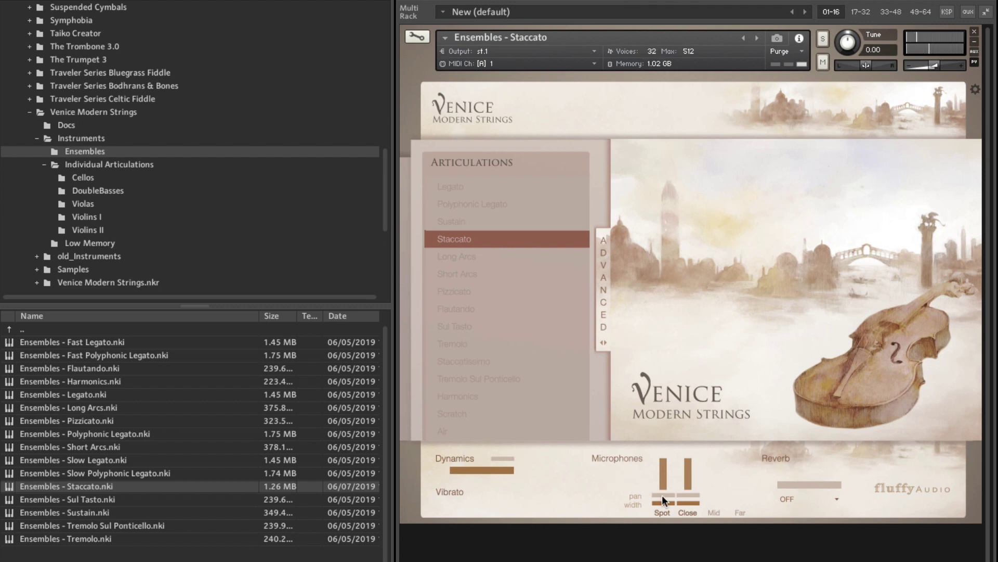
left_click(712, 512)
left_click(661, 512)
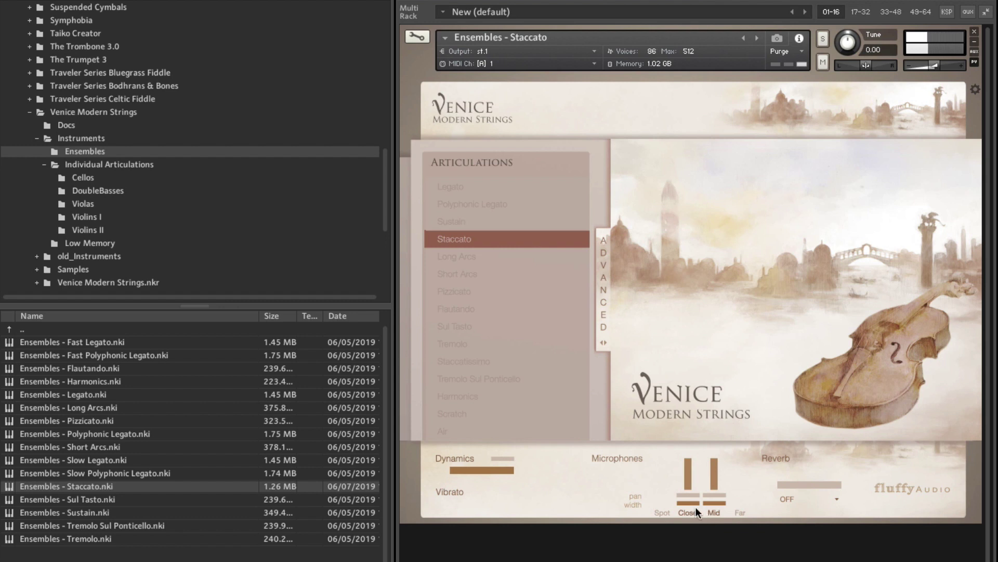
left_click(713, 512)
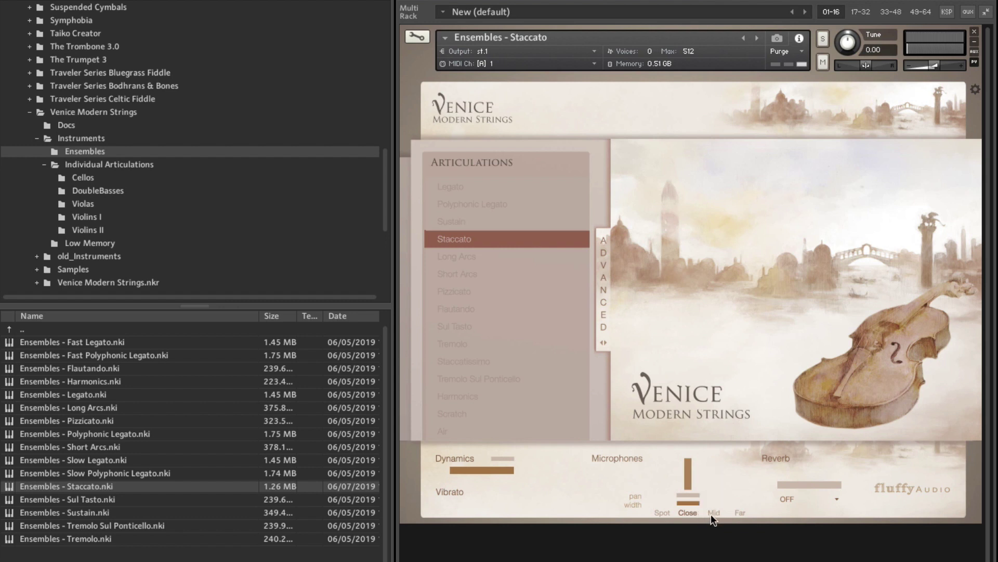
left_click(663, 512)
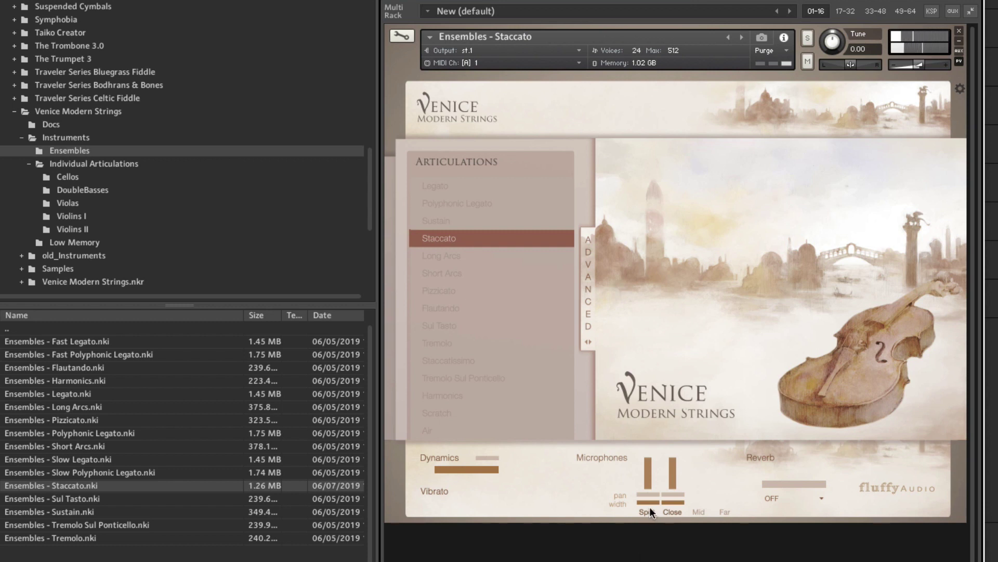
Try more Spot, Mid and Close combinations, ending on Spot plus Close with Close raised slightly.
left_click(647, 510)
left_click(699, 511)
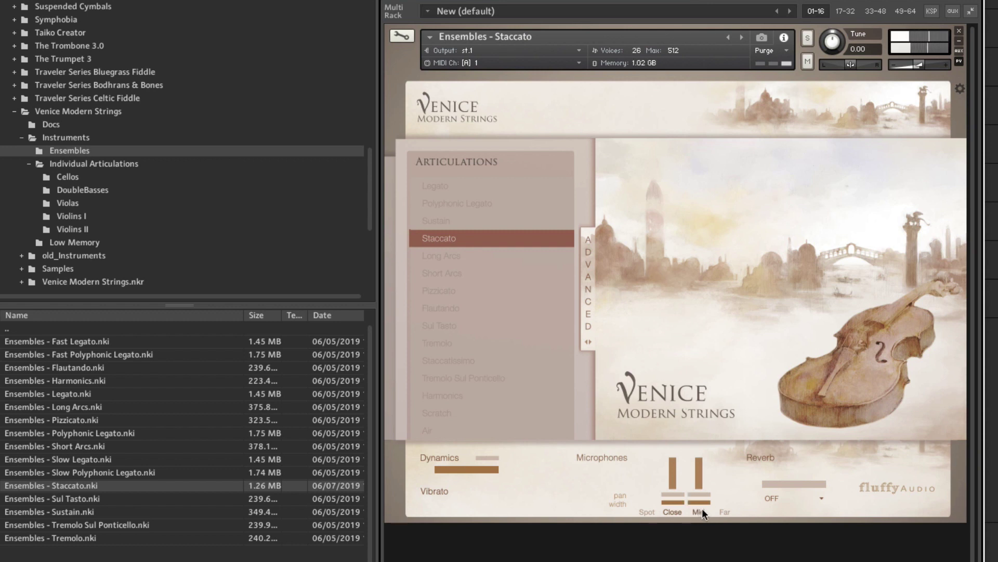
left_click(699, 510)
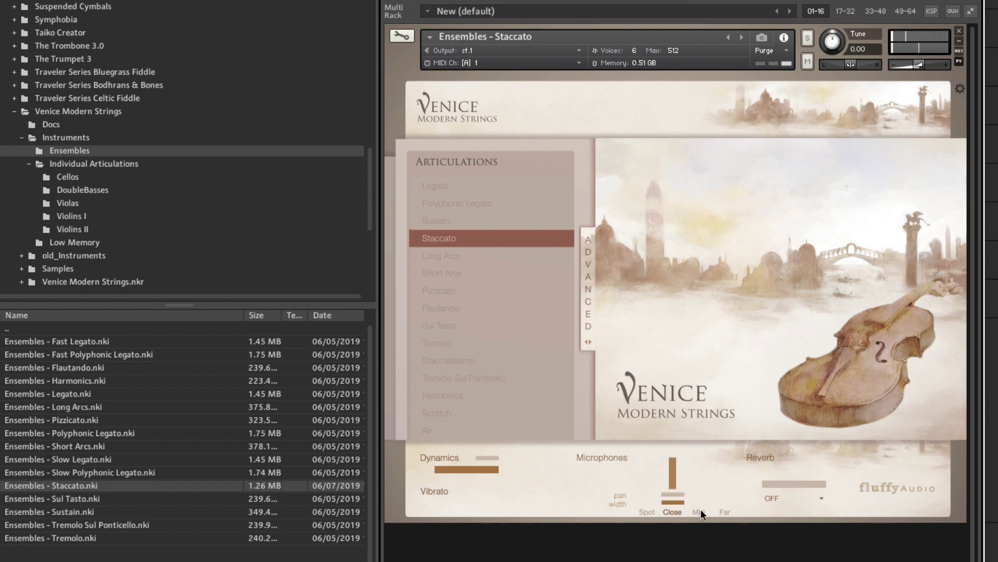
left_click(646, 511)
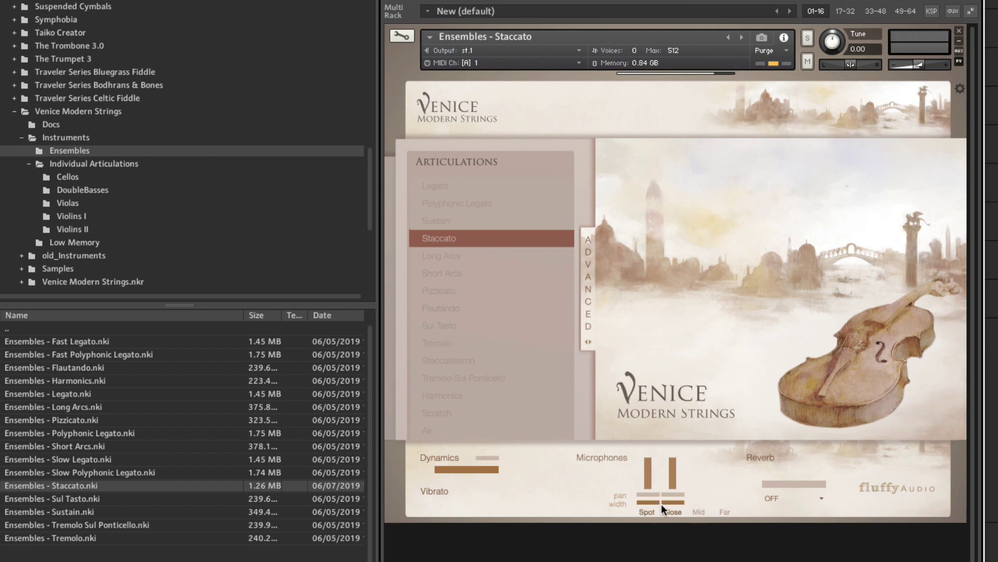
left_click(676, 511)
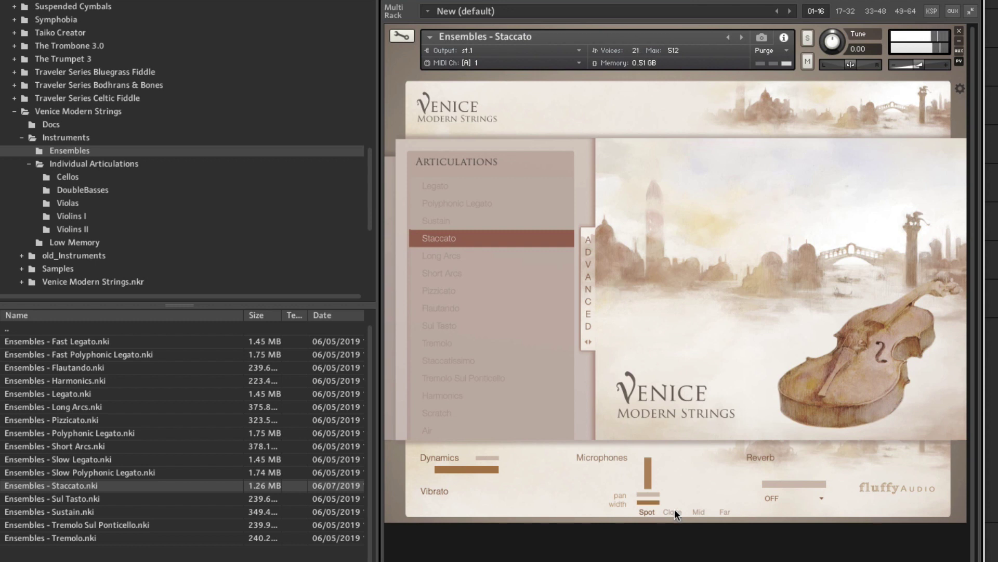
left_click(673, 511)
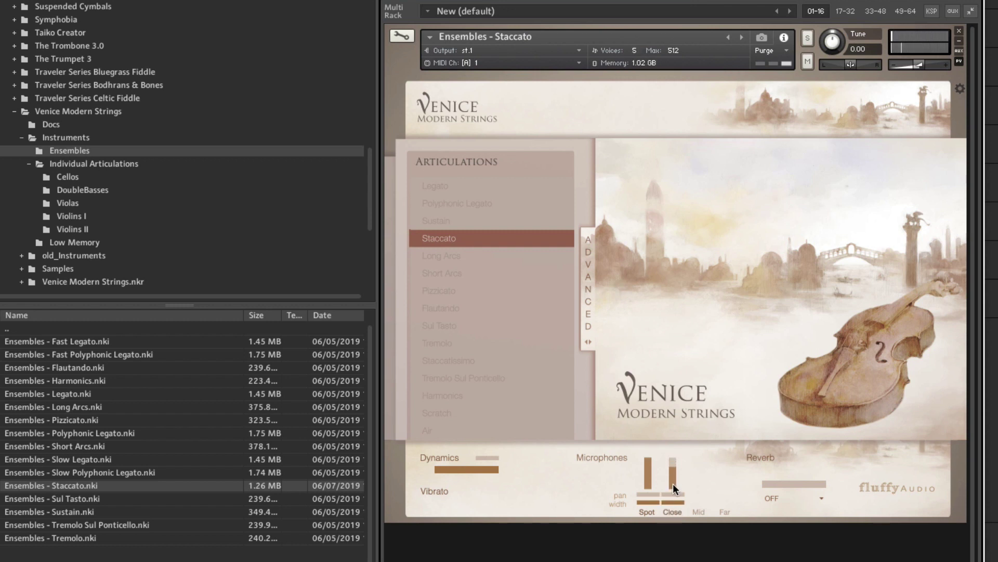
left_click_drag(673, 485, 675, 478)
Load Ensembles - Slow Legato.nki over the Staccato ensemble and confirm the replacement.
left_click(89, 460)
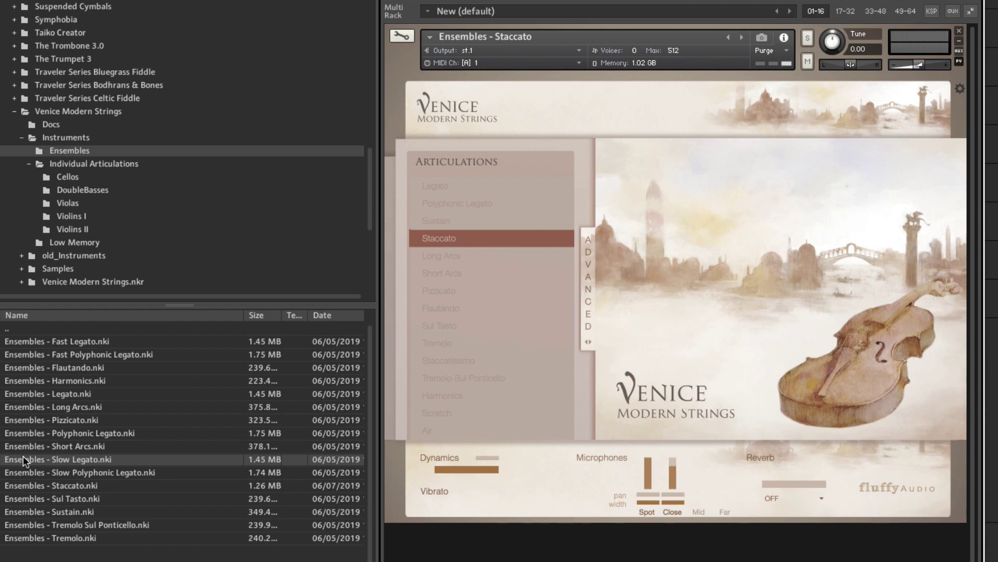
left_click_drag(25, 460, 584, 345)
left_click(586, 140)
left_click(572, 139)
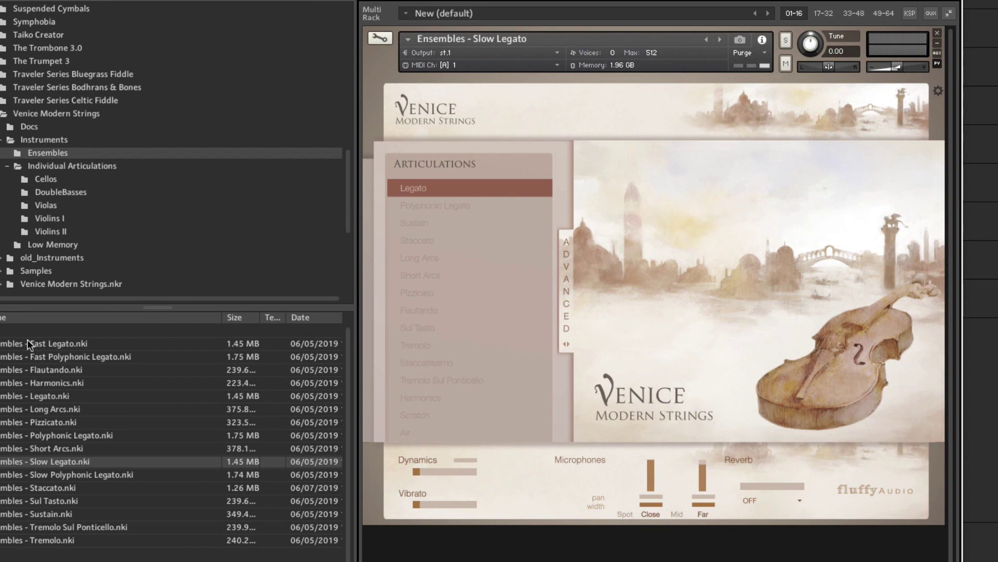
Load Cellos.nki in place of Slow Legato and switch its articulation to Staccatissimo.
double_click(20, 332)
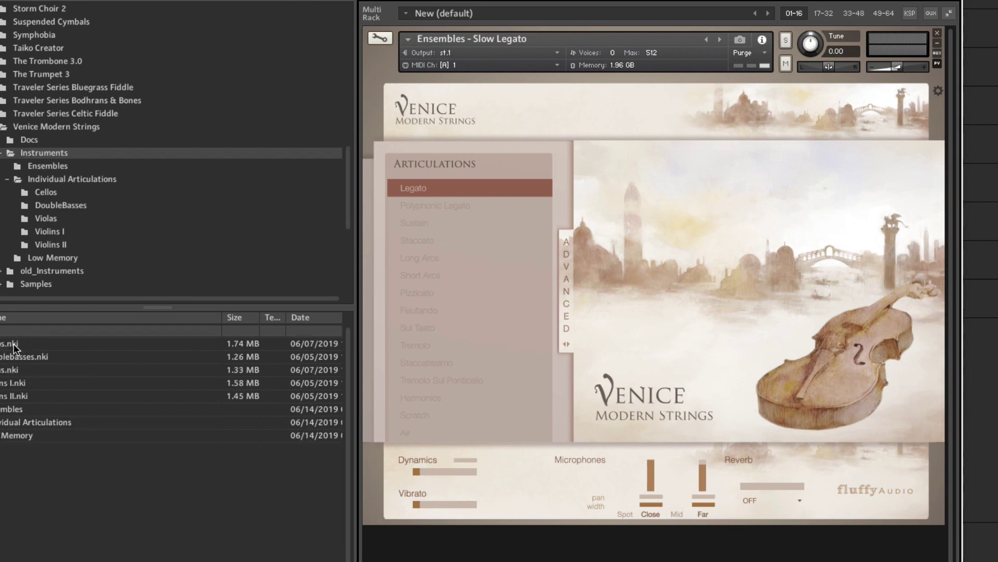
left_click_drag(16, 342, 503, 333)
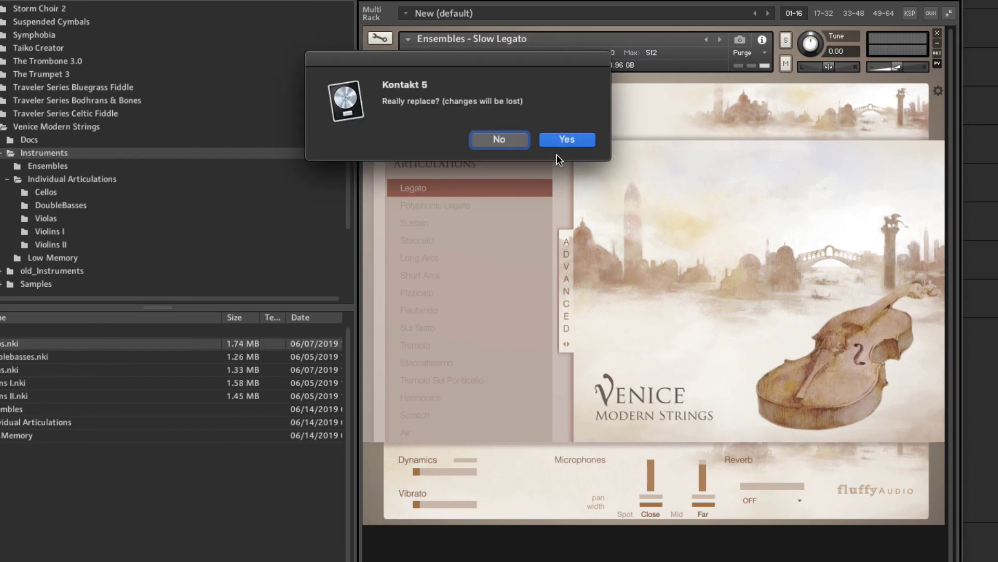
key("Return")
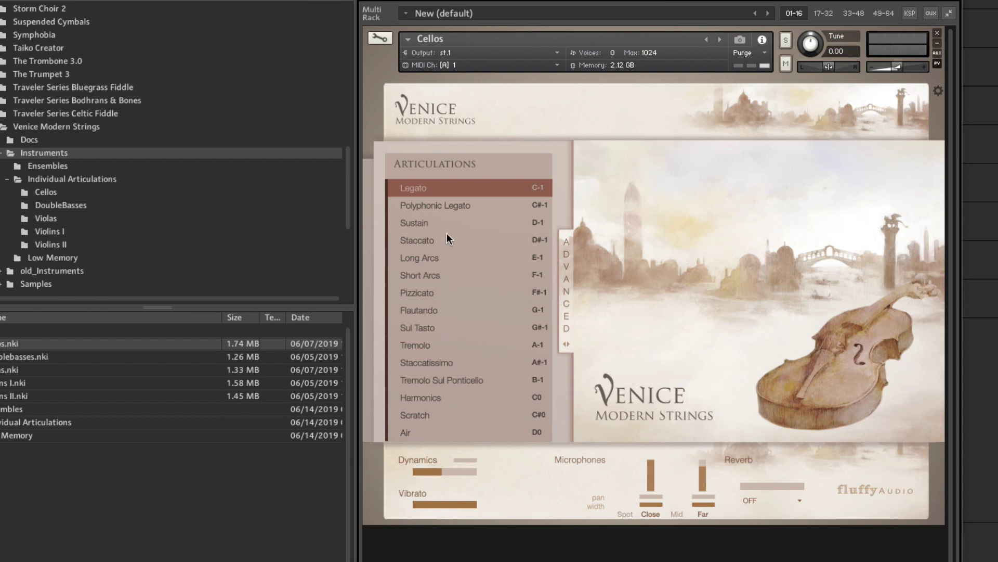
left_click(431, 240)
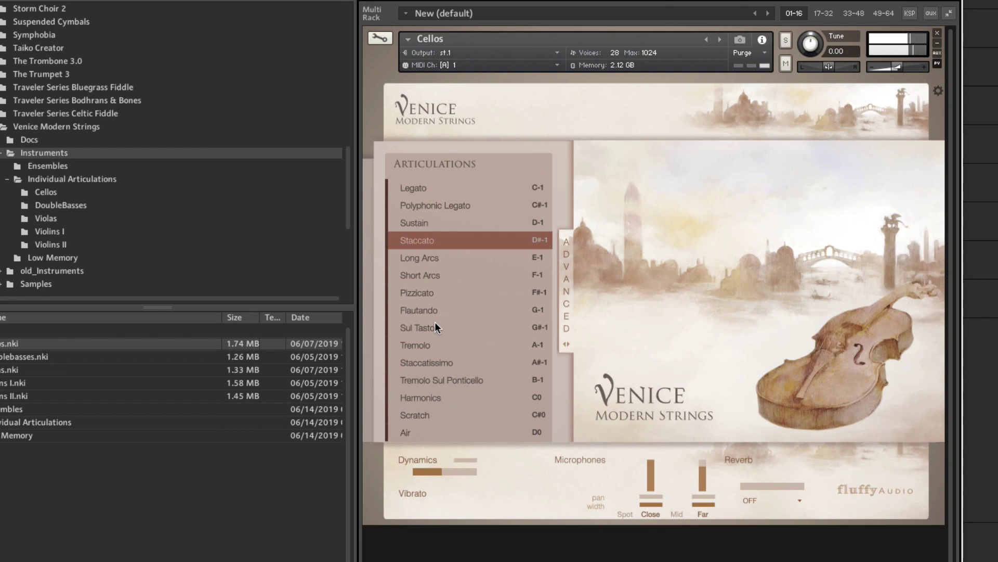
left_click(439, 361)
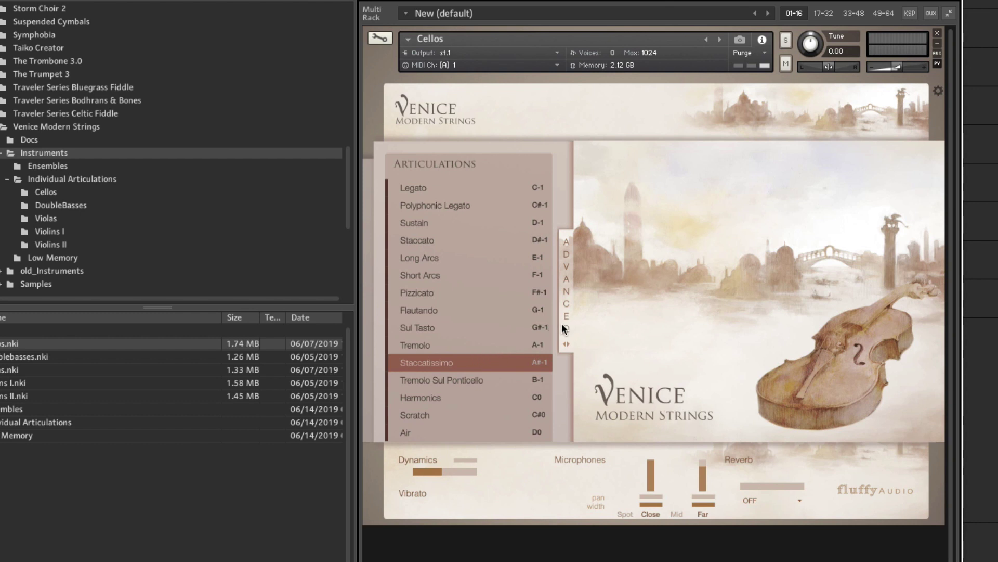
Load Violins I.nki in place of the Cellos and select the Pizzicato articulation.
left_click(21, 383)
left_click(24, 421)
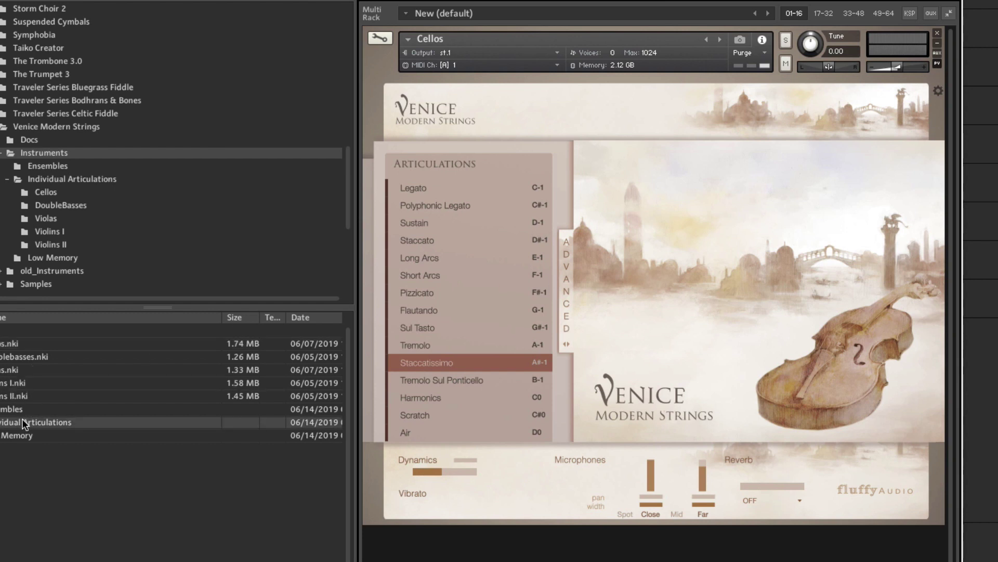
left_click_drag(11, 382, 671, 308)
left_click(586, 140)
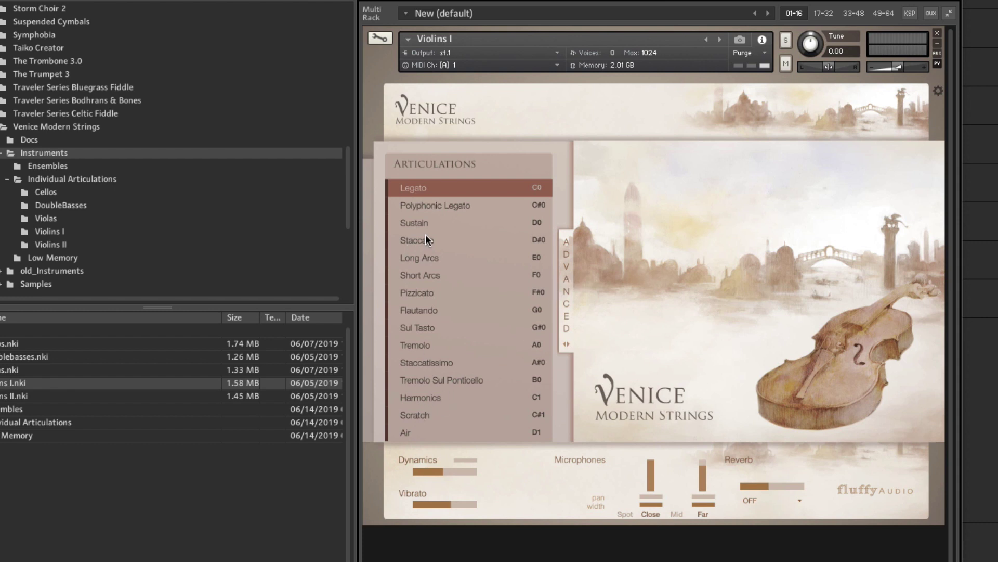
left_click(425, 294)
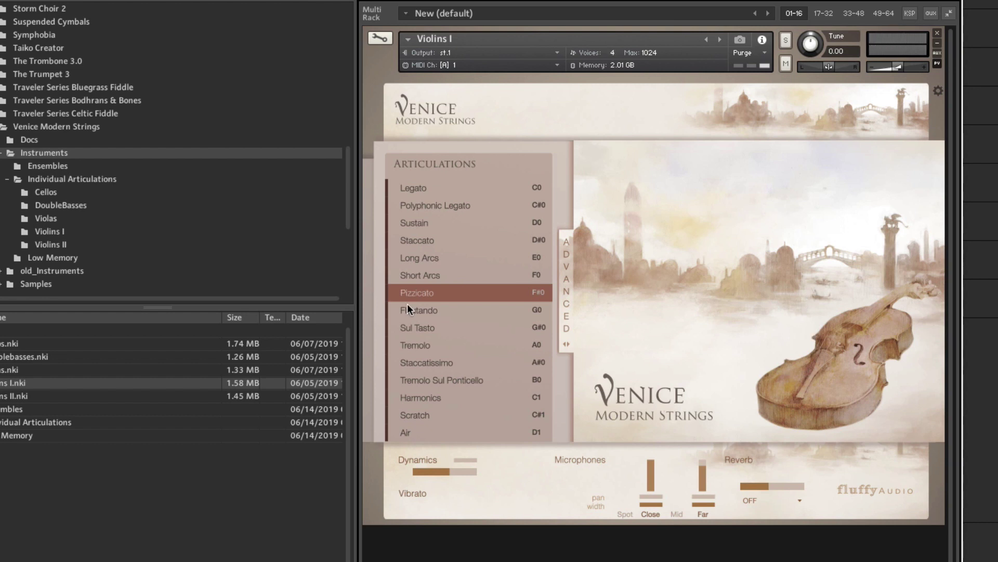
Try the Flautando articulation on Violins I, then settle on Sul Tasto.
left_click(435, 311)
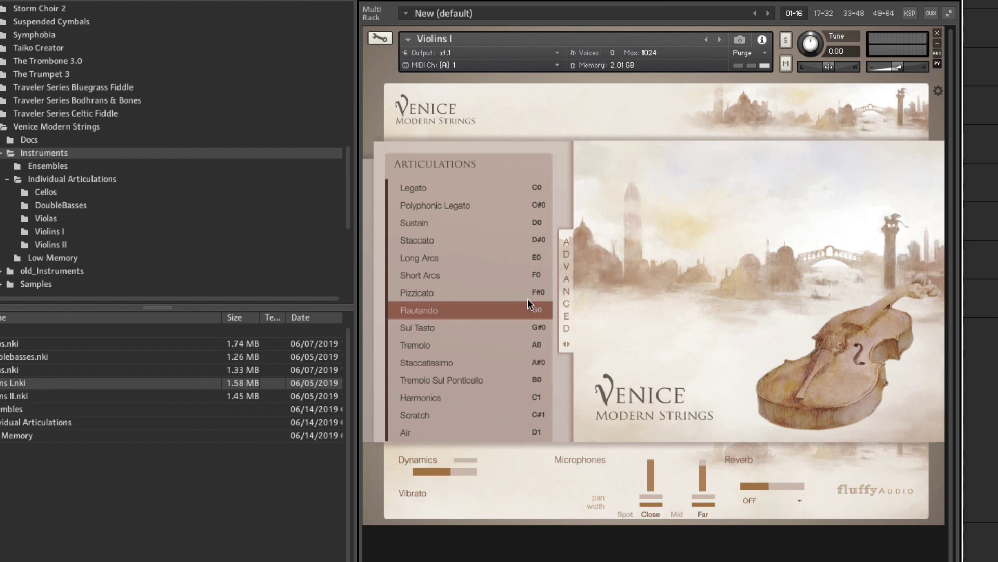
left_click(438, 324)
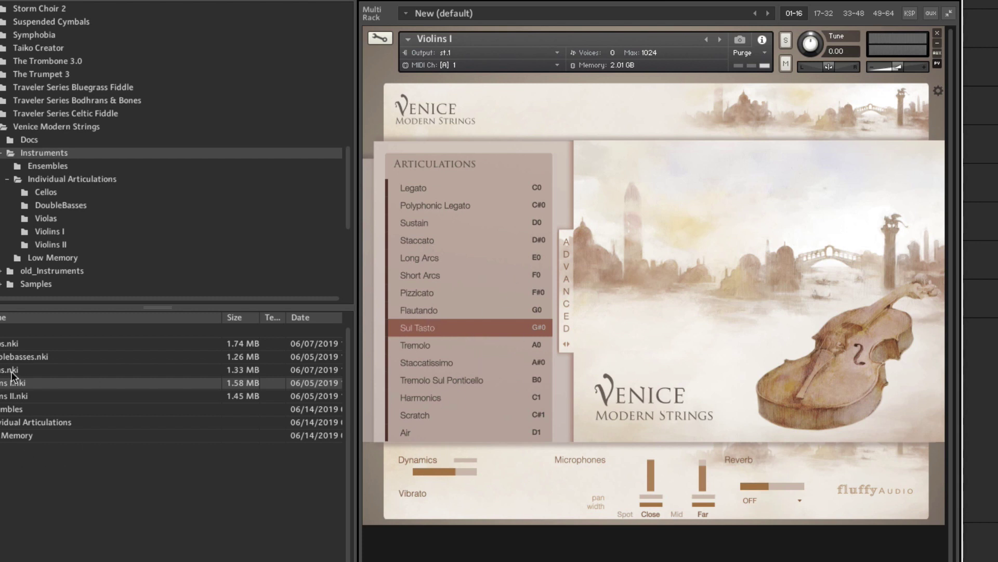
Browse the Violins I and Cellos folders under Individual Articulations, returning to Individual Articulations.
double_click(17, 421)
double_click(14, 383)
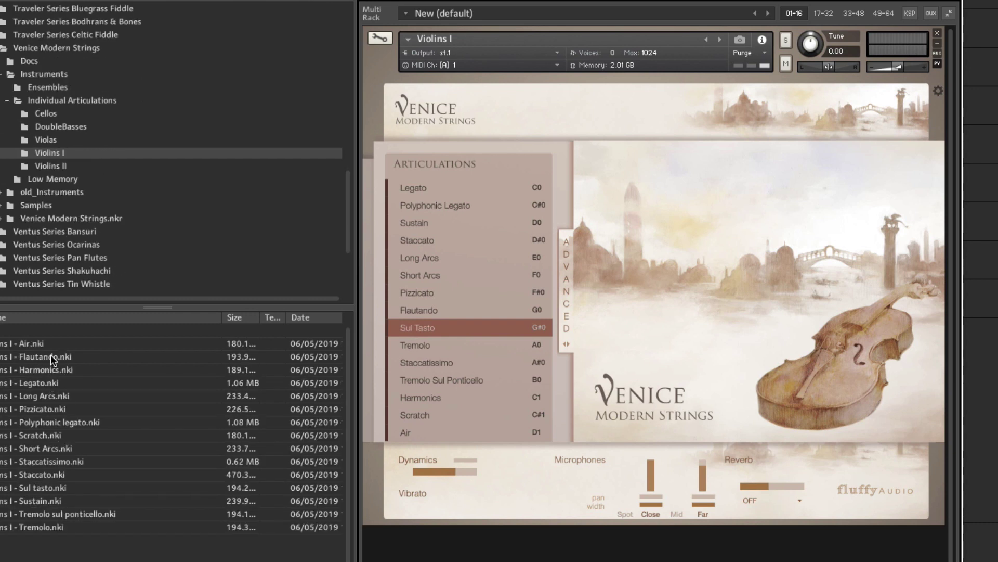
double_click(29, 333)
double_click(12, 334)
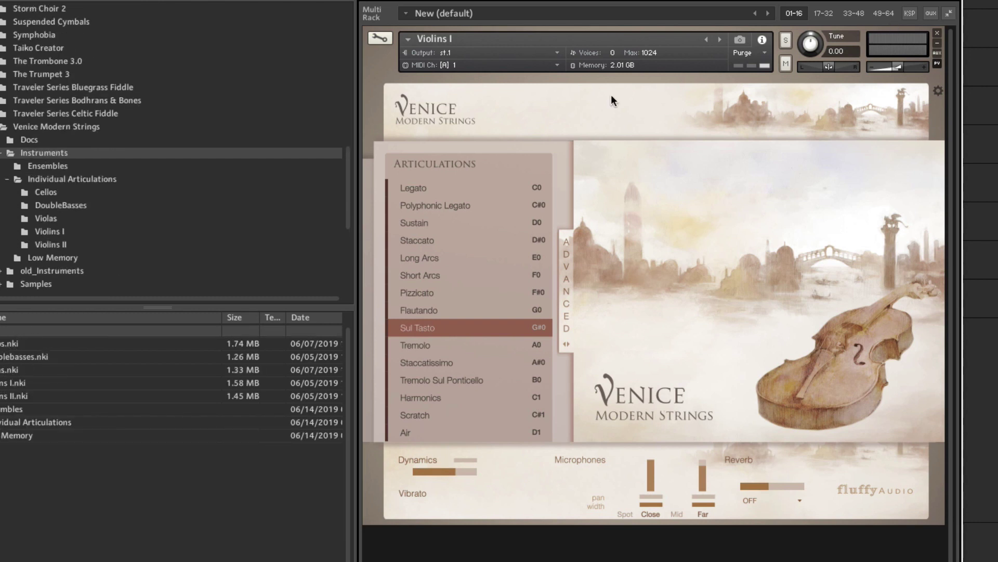
double_click(20, 422)
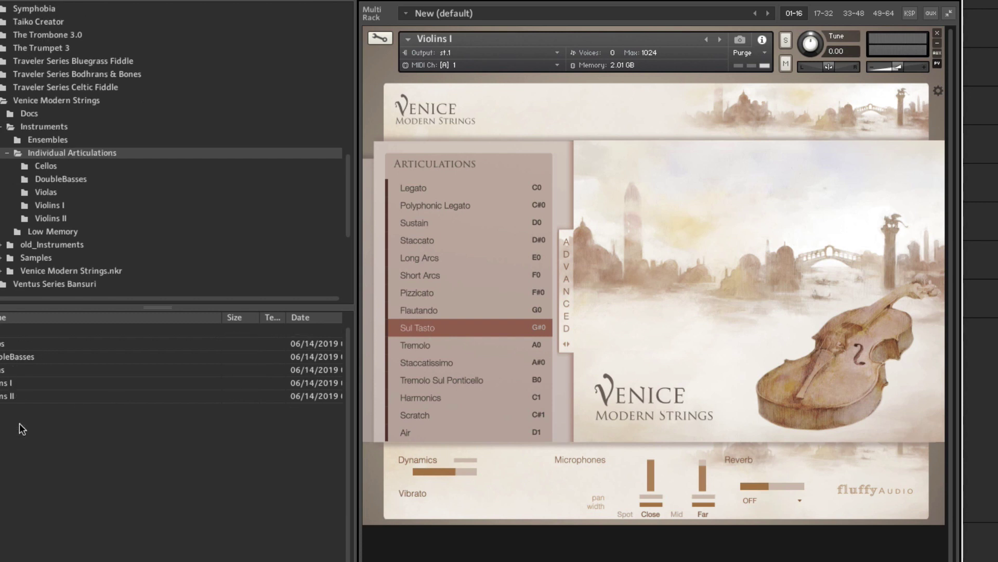
double_click(3, 383)
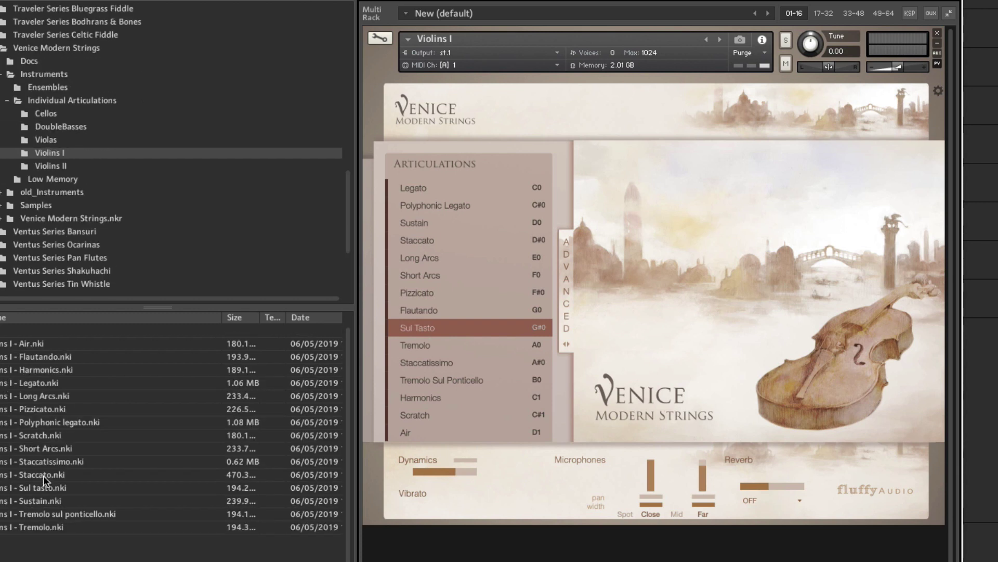
double_click(13, 335)
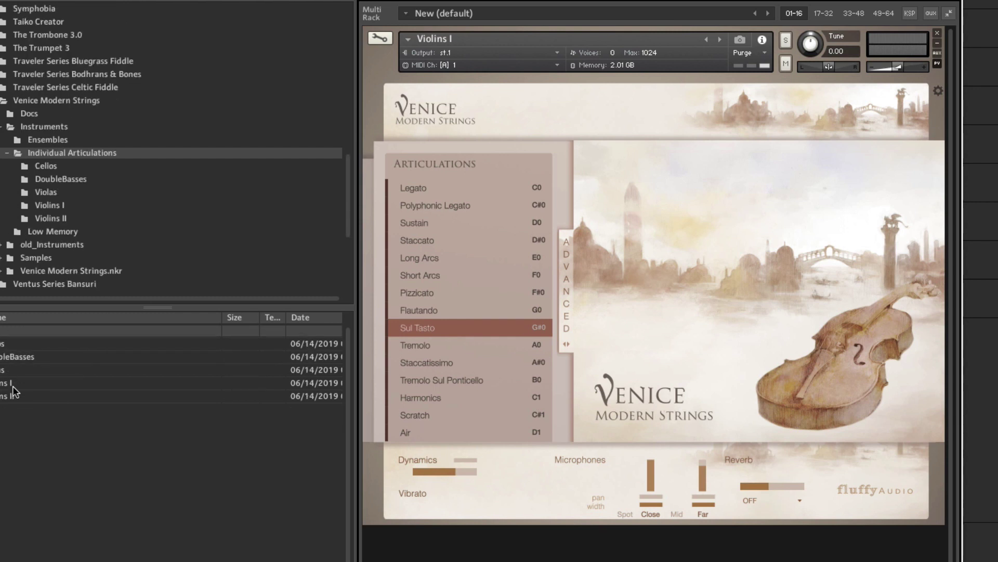
double_click(12, 344)
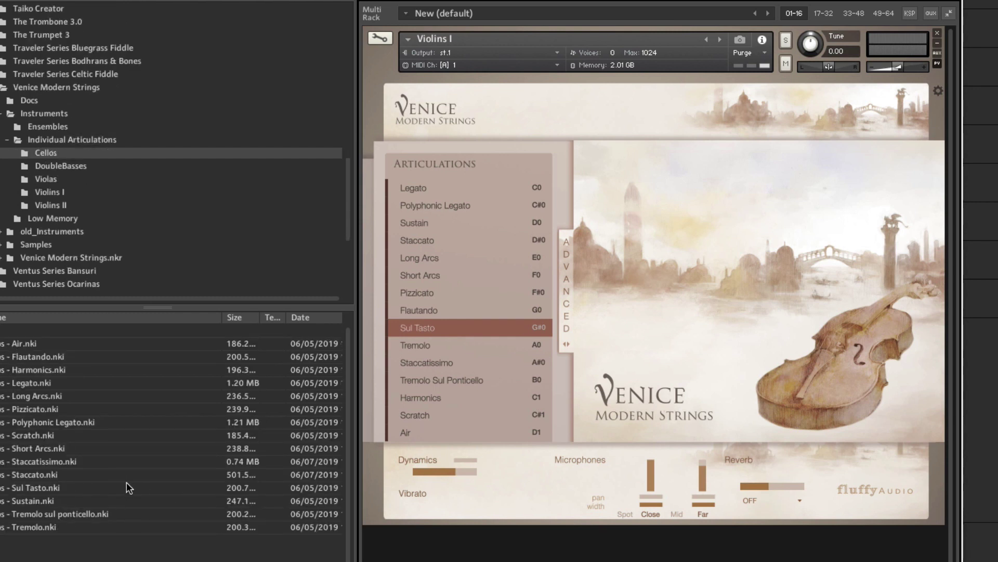
double_click(13, 331)
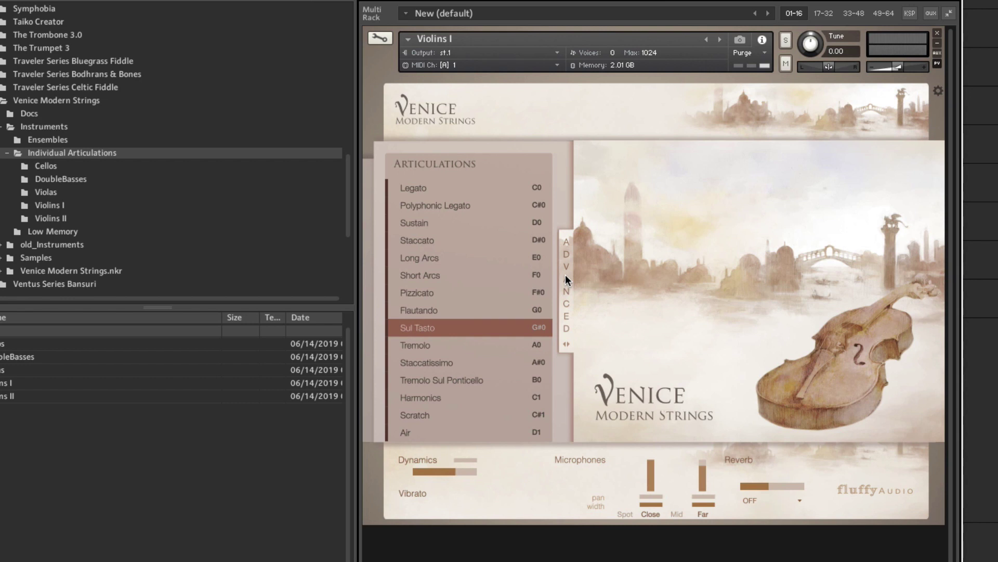
Enable the Spot mic, show instrument settings, switch to Legato, lower vibrato slightly, leave reverb off.
left_click(624, 514)
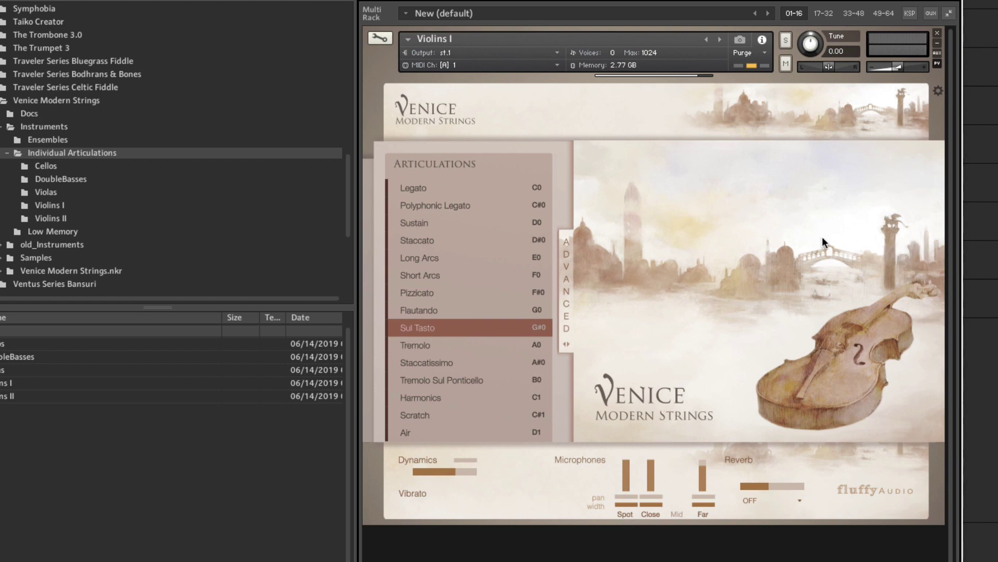
left_click(938, 91)
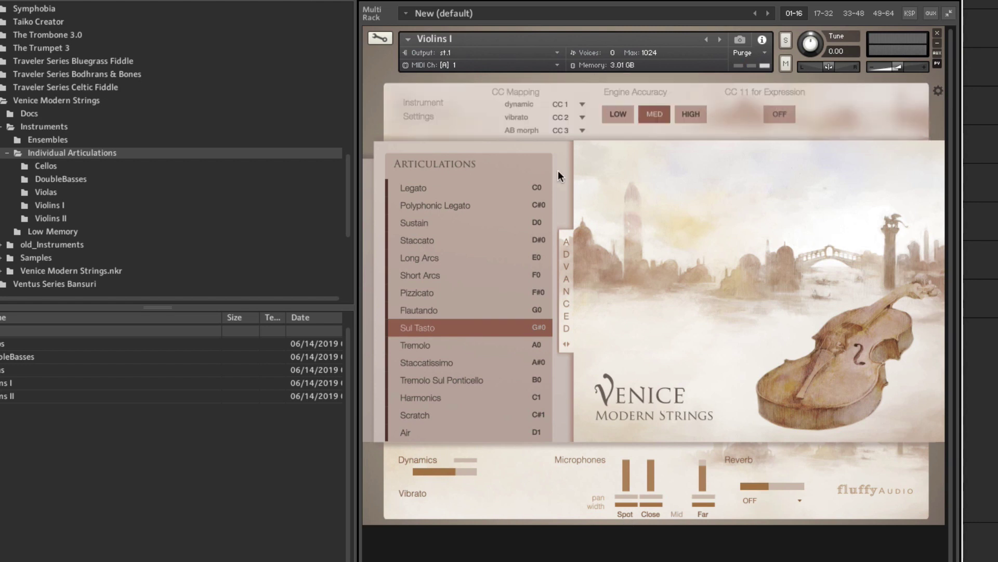
left_click(431, 185)
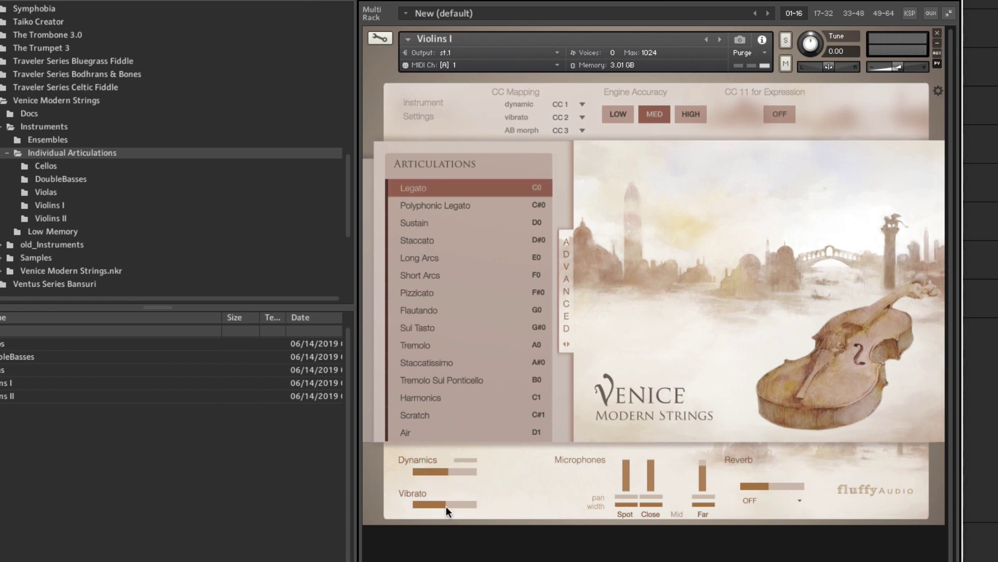
left_click_drag(441, 498, 498, 503)
left_click(787, 498)
left_click(830, 479)
left_click(800, 498)
left_click(829, 481)
Browse into Individual Articulations and back up to the Instruments folder.
double_click(25, 329)
double_click(11, 421)
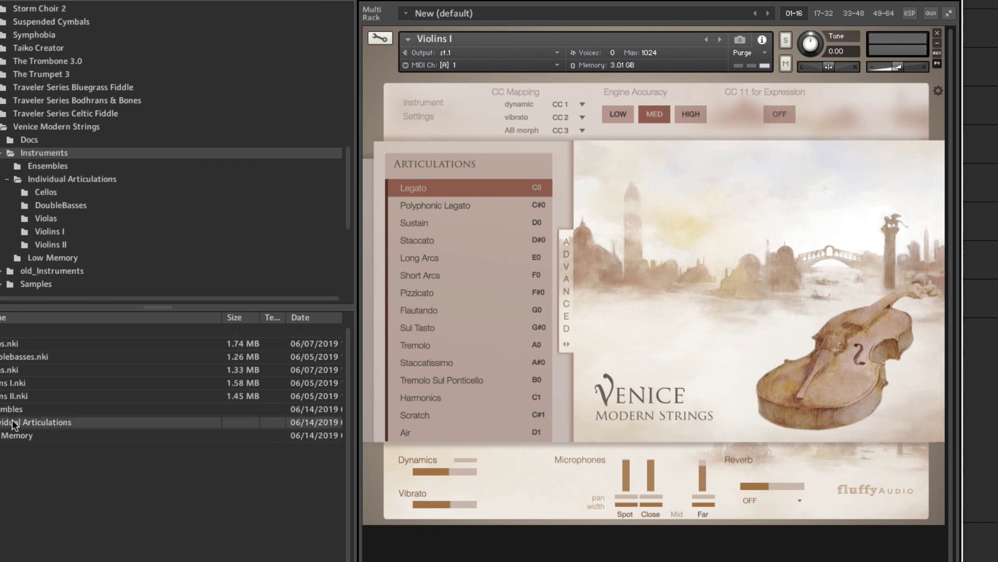
double_click(8, 333)
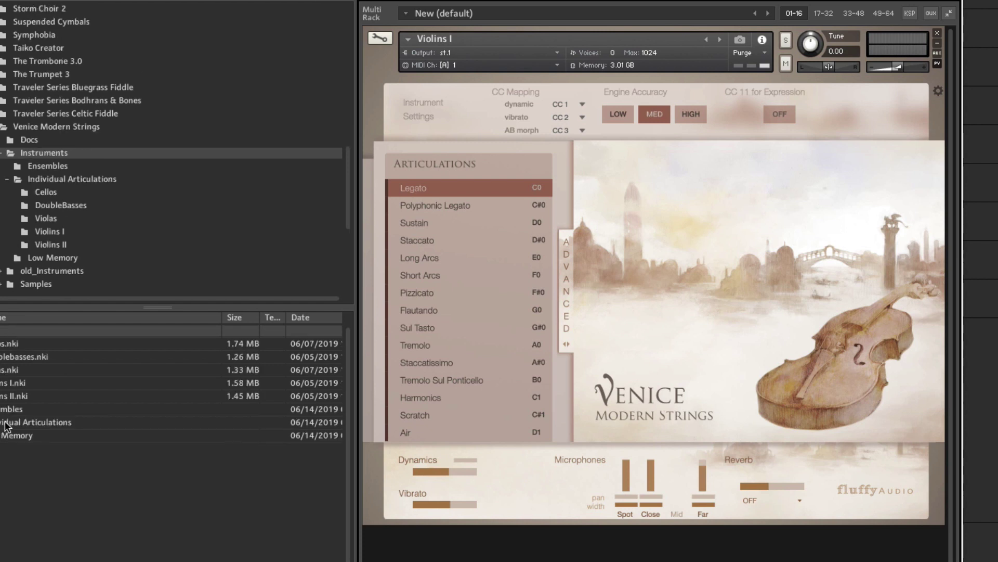
double_click(9, 417)
List the Cellos, DoubleBasses, Violas, Violins I and Violins II subfolders of Individual Articulations.
double_click(5, 329)
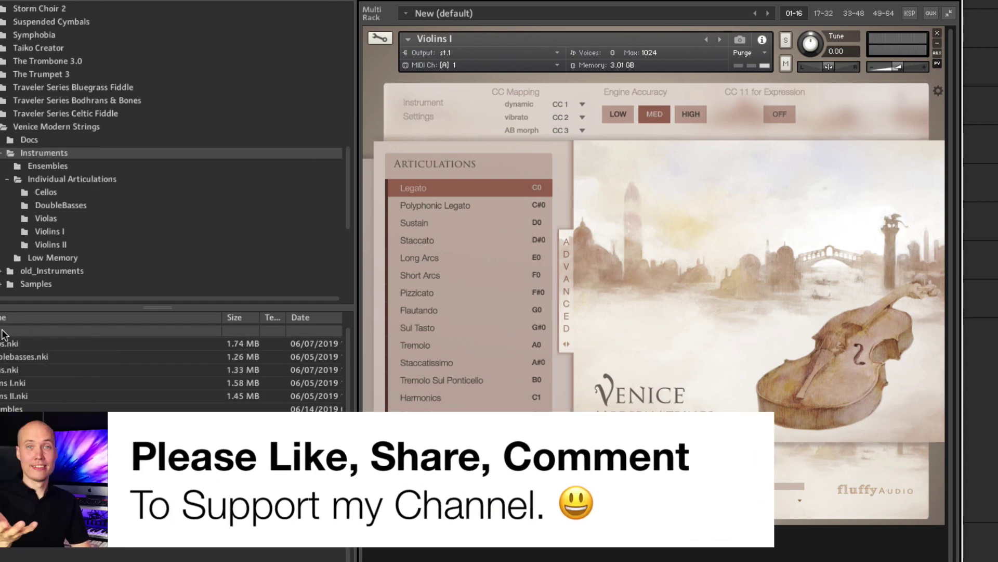
double_click(8, 421)
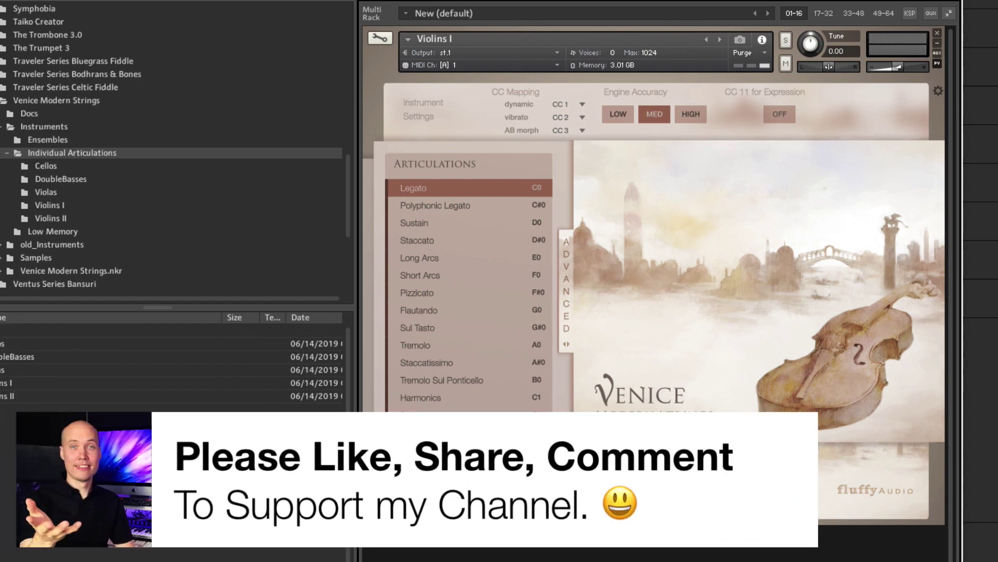